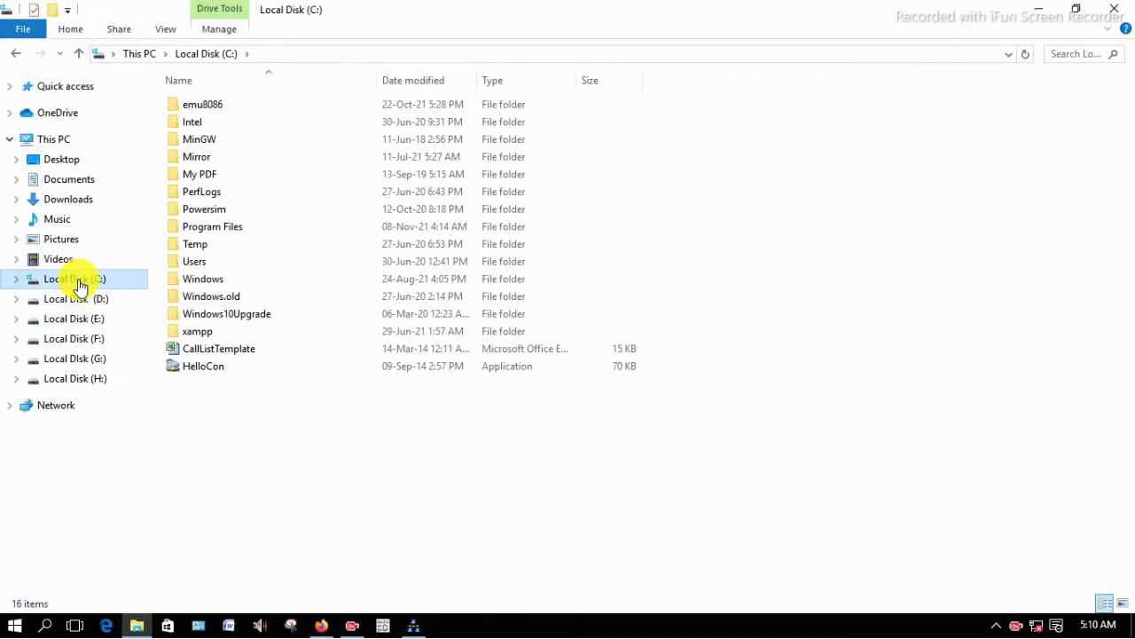
Open the CodeBlocks folder inside Program Files on drive C.
left_click(220, 232)
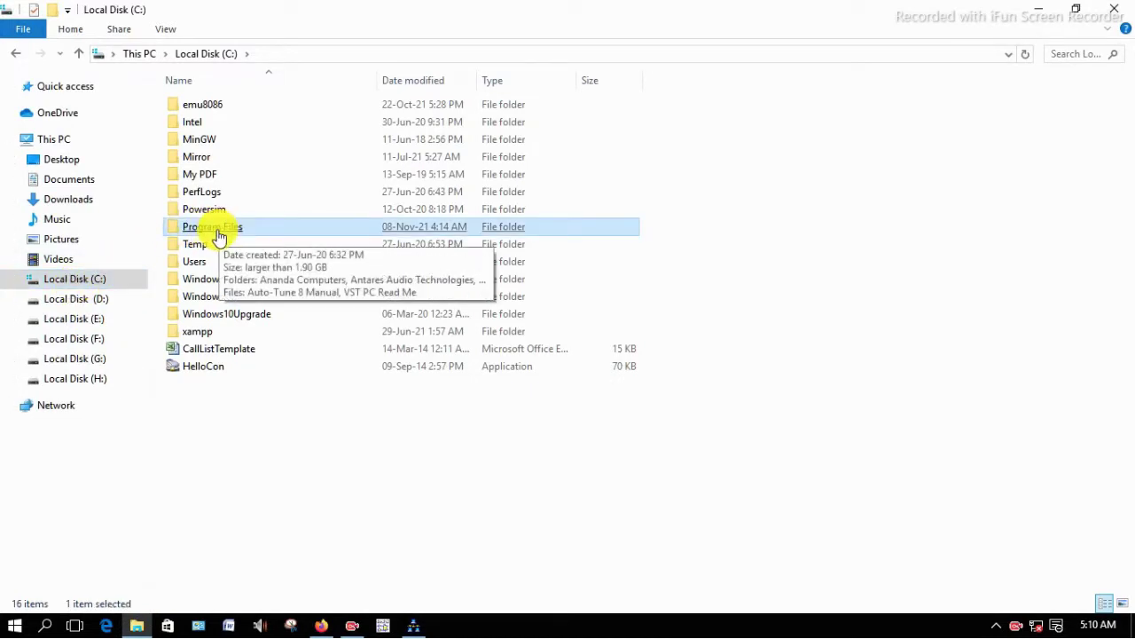
double_click(219, 233)
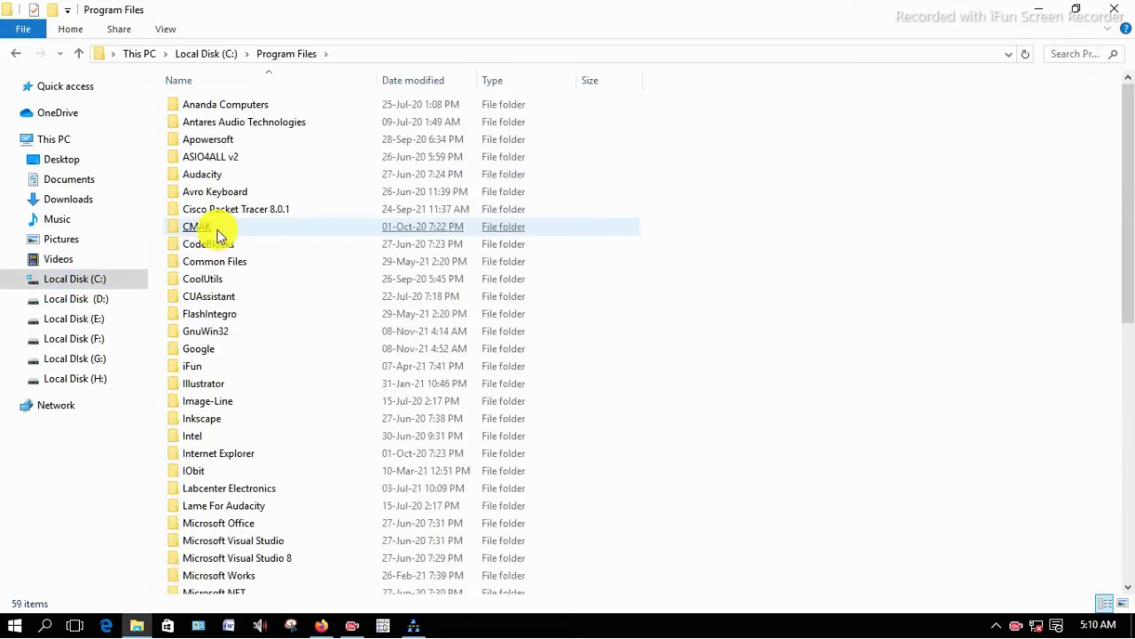
left_click(218, 232)
left_click(218, 250)
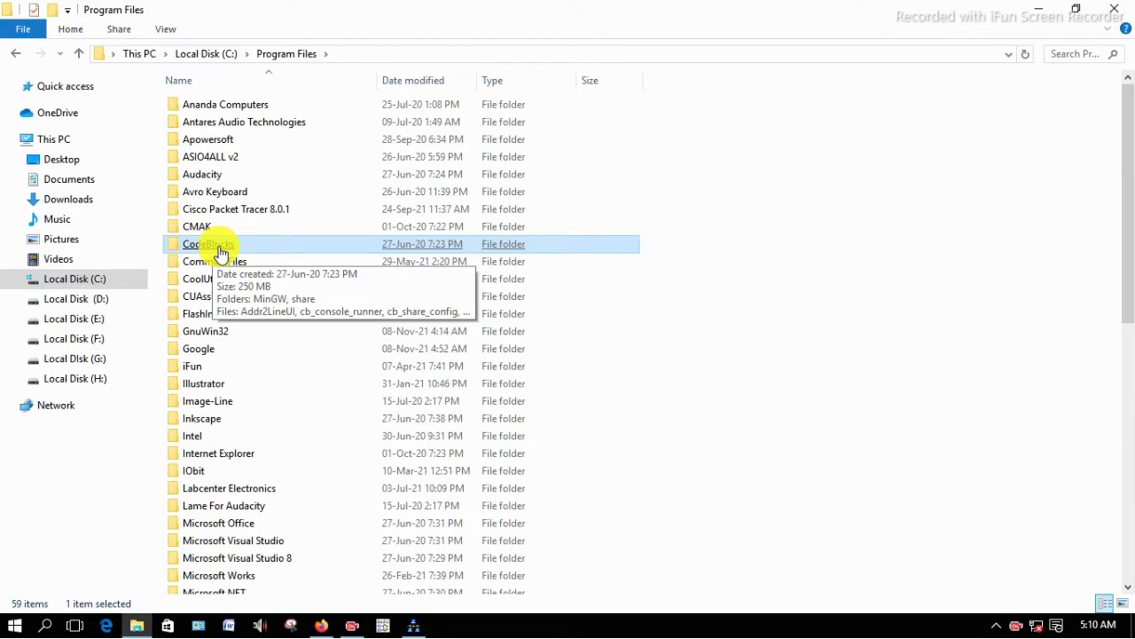
double_click(219, 252)
left_click(220, 252)
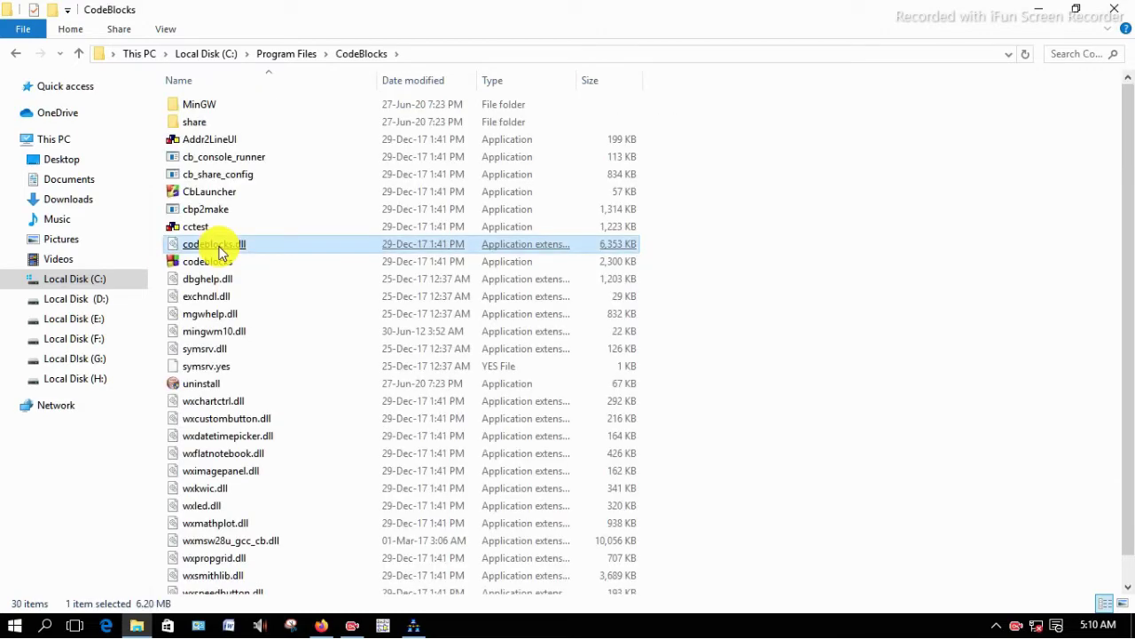
Open the MinGW\bin subfolder of CodeBlocks and copy its full folder path.
left_click(221, 106)
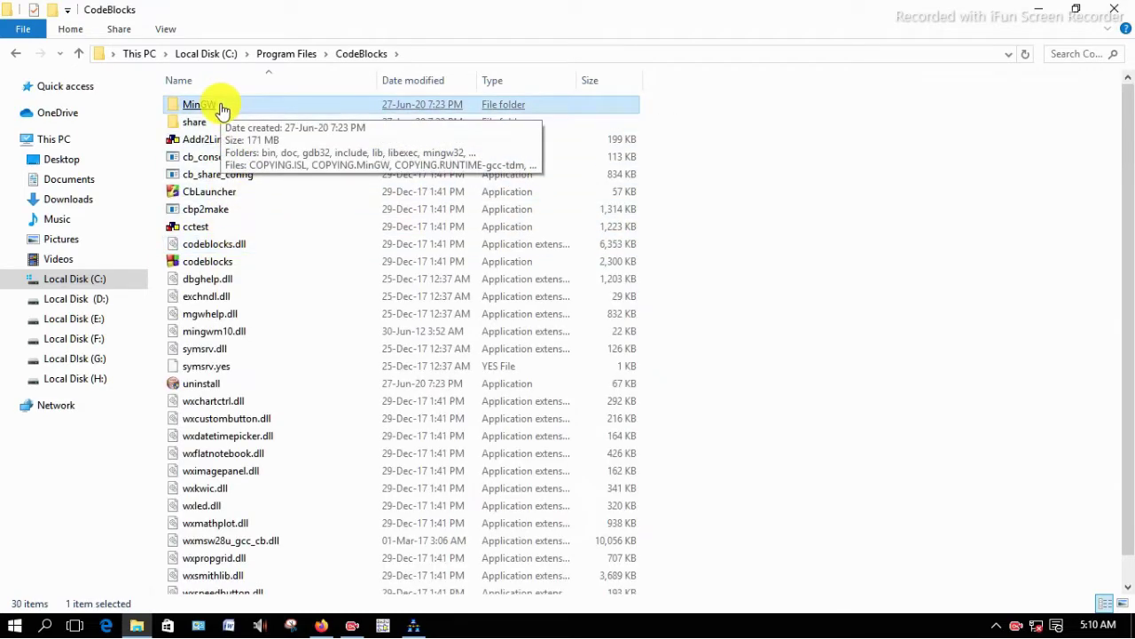
double_click(222, 107)
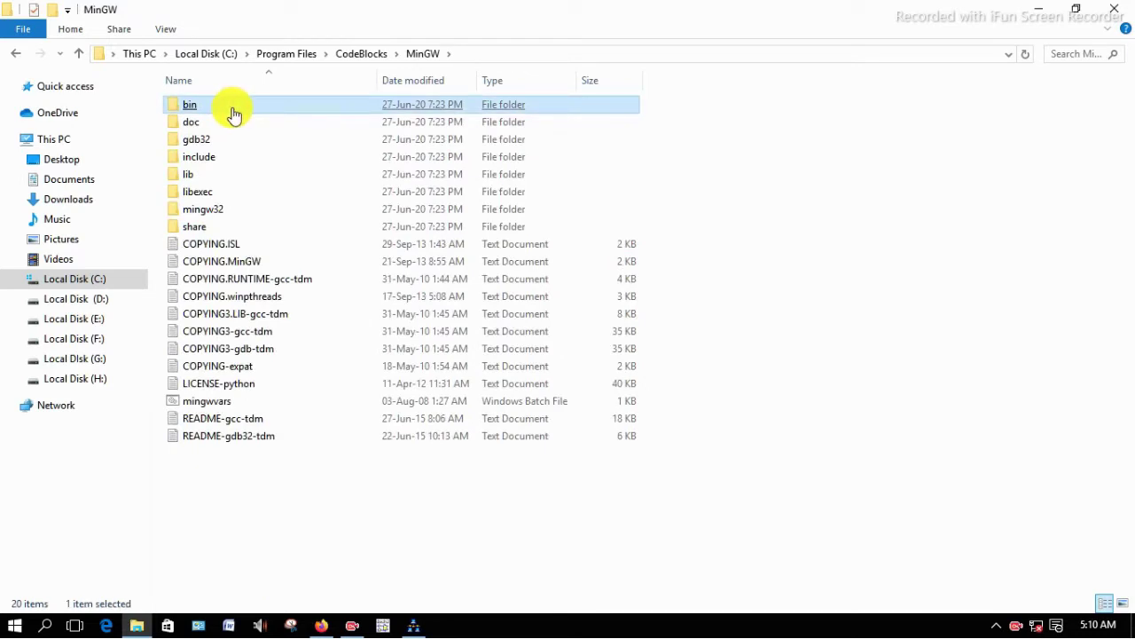
double_click(233, 112)
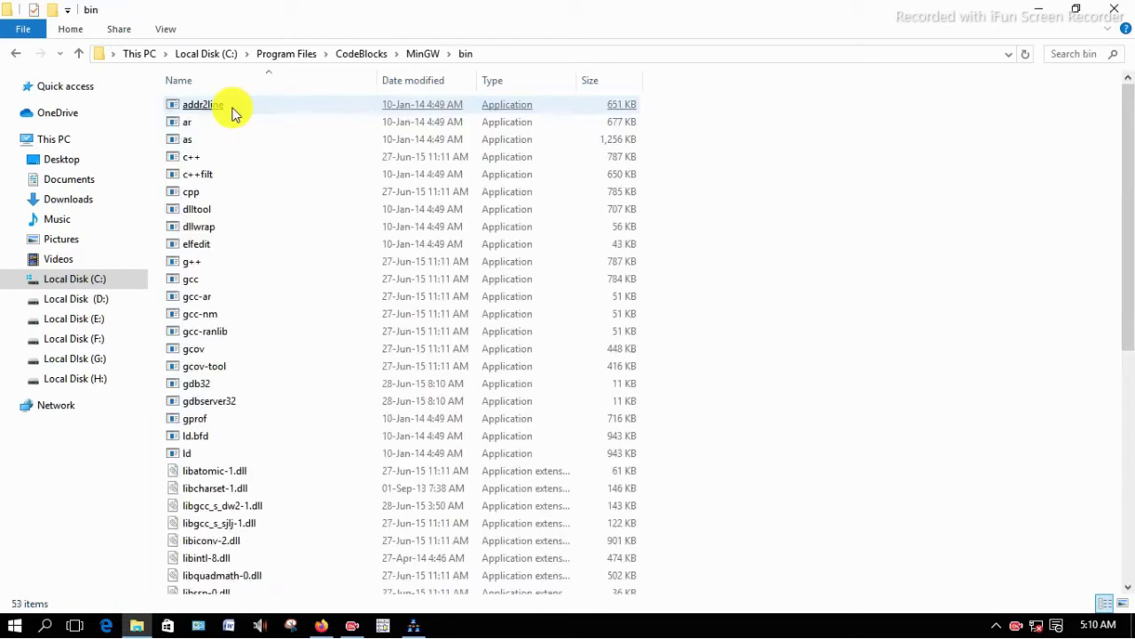
left_click(509, 55)
key("ctrl+c")
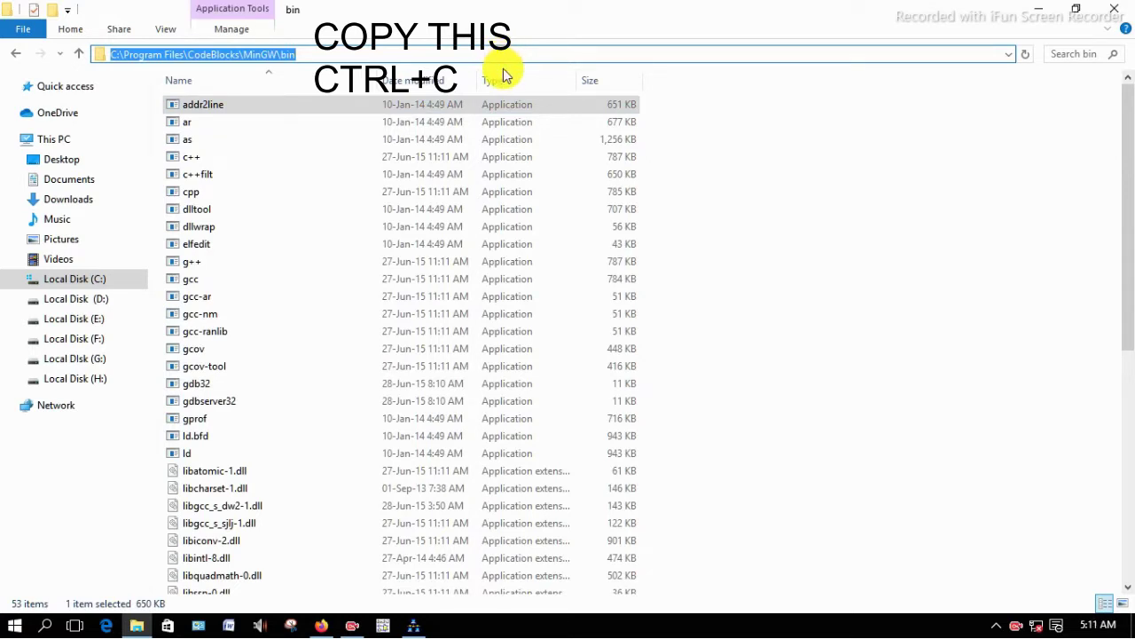
Open the environment variables from the advanced system settings in the properties of This PC.
left_click(56, 144)
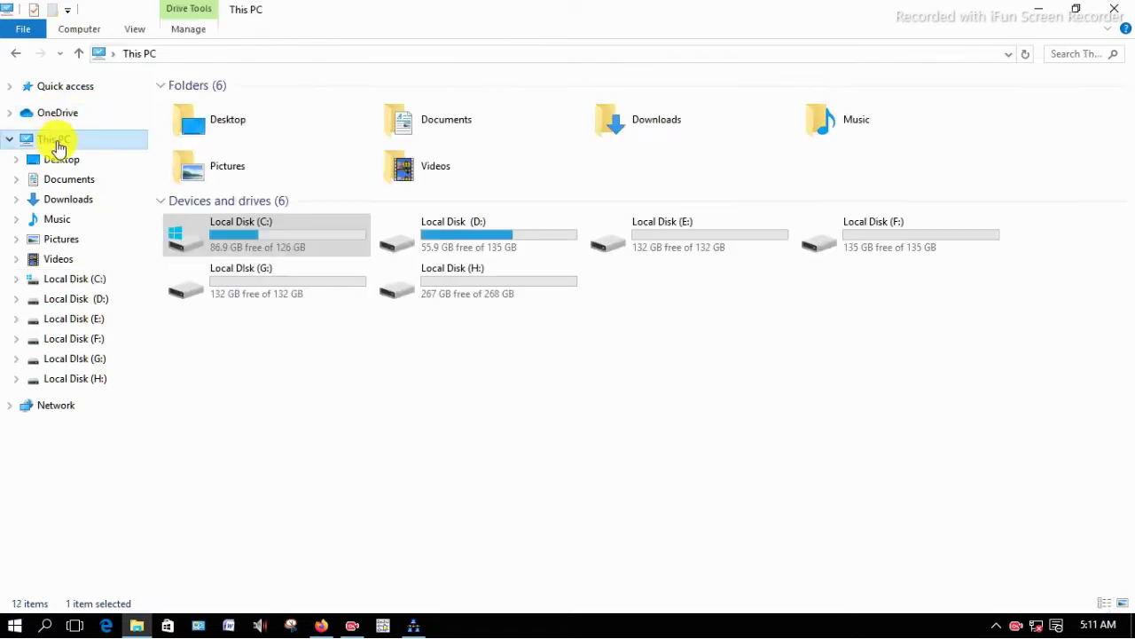
right_click(401, 377)
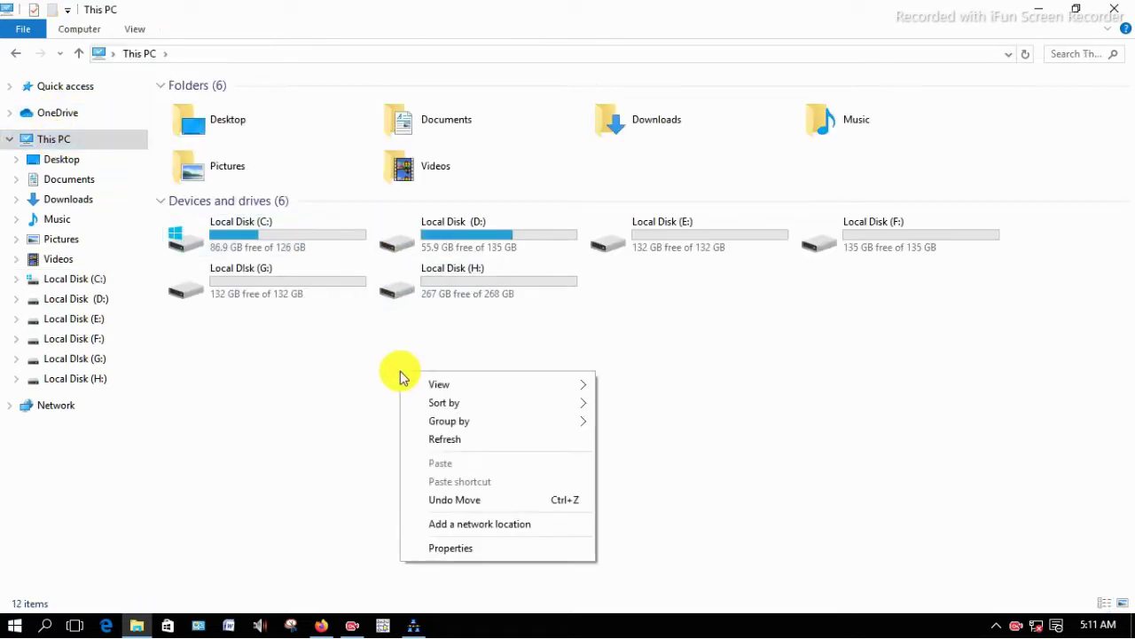
left_click(504, 550)
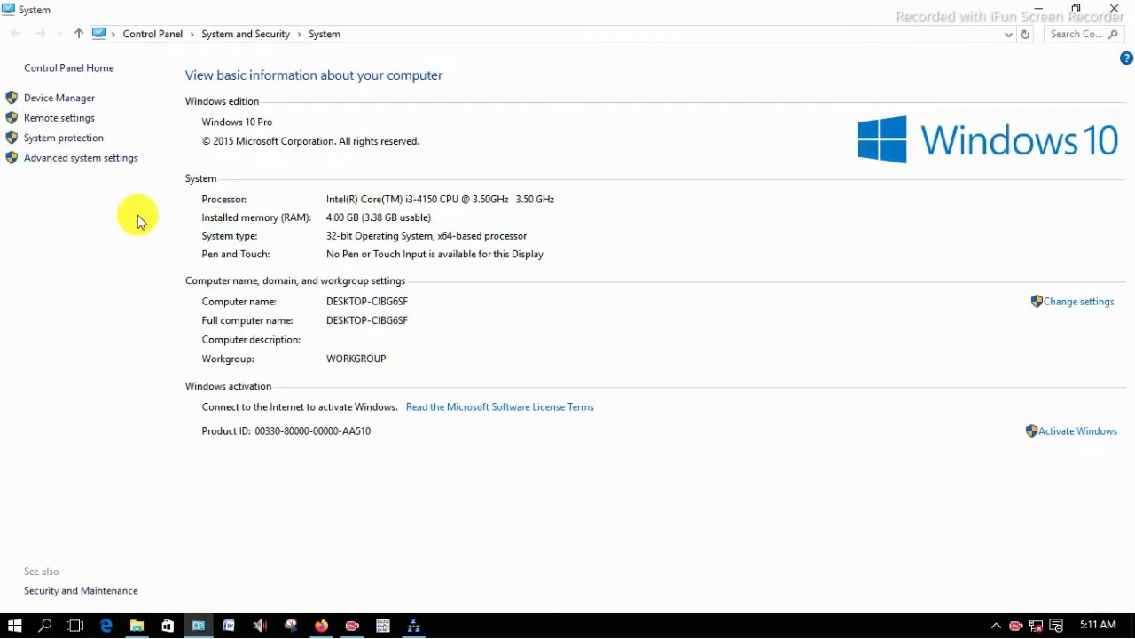
left_click(89, 160)
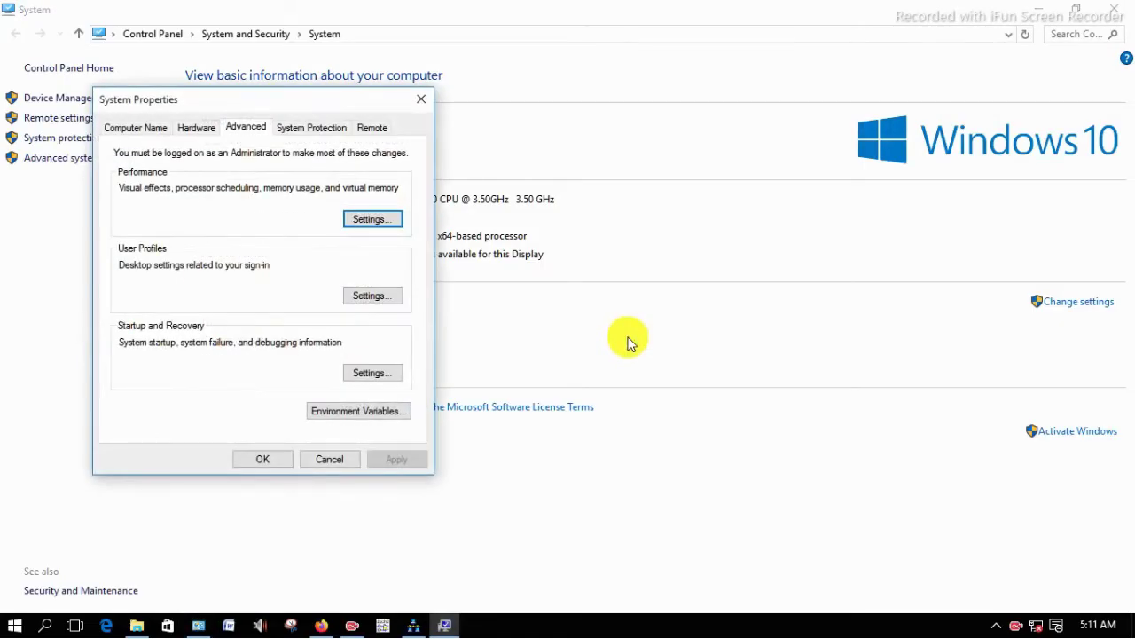
left_click(346, 413)
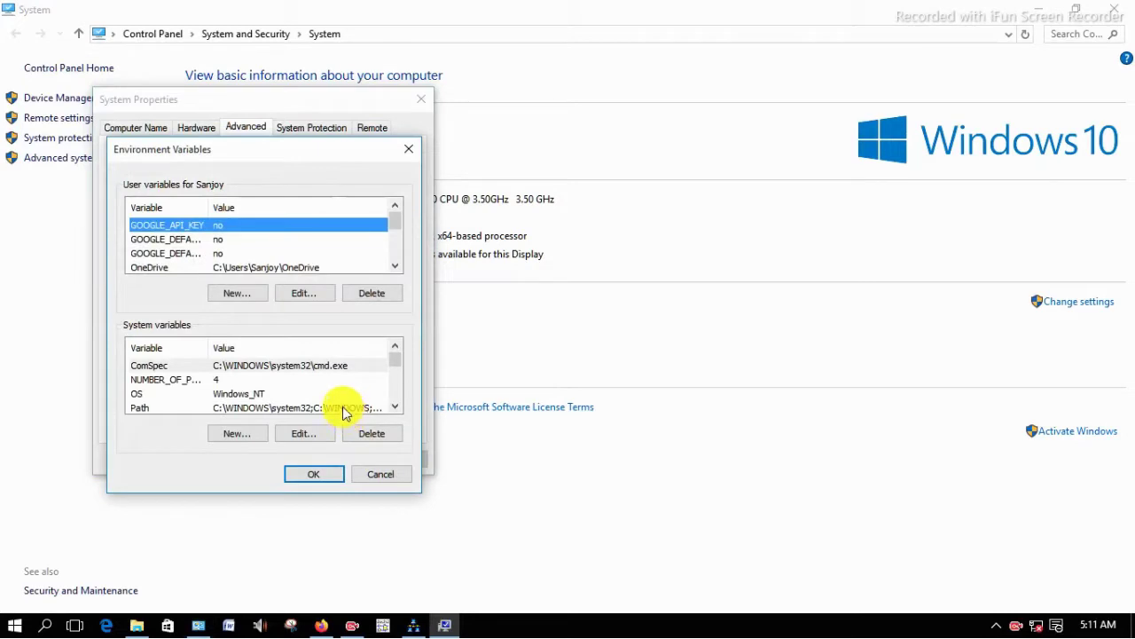
Append the copied path C:\Program Files\CodeBlocks\MinGW\bin to the end of the Path system variable and save the system properties.
left_click(195, 407)
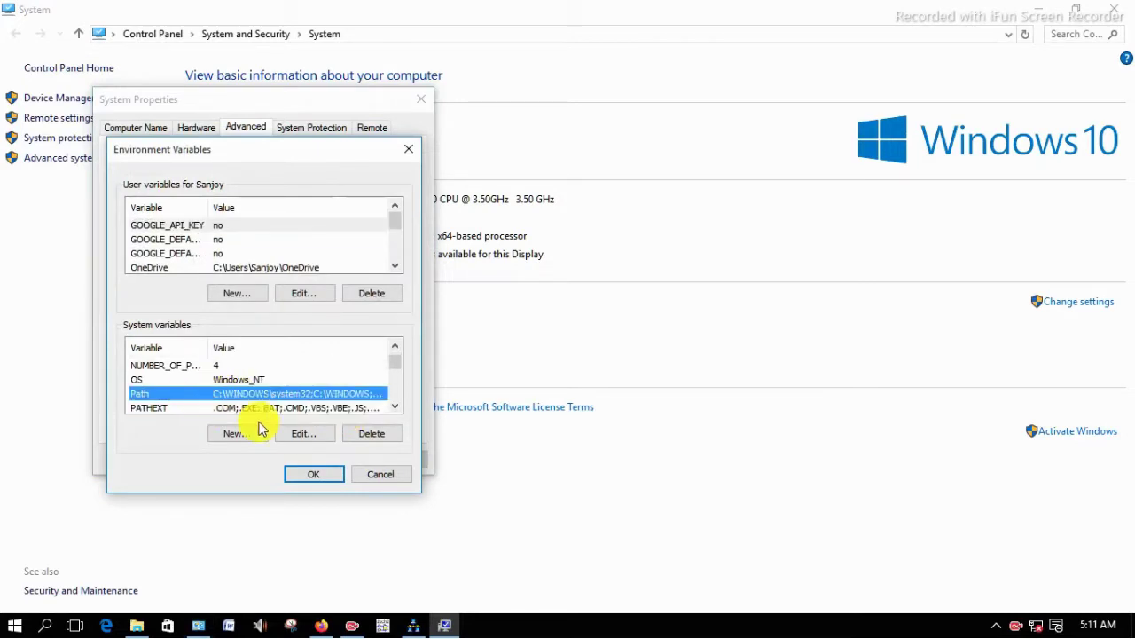
left_click(302, 433)
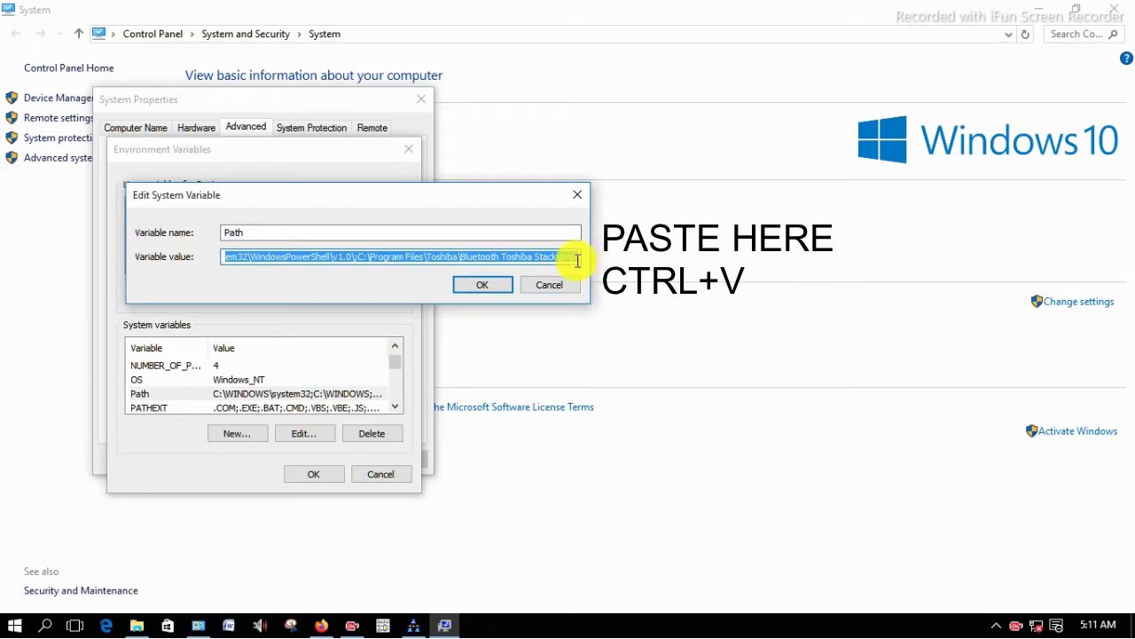
left_click(333, 264)
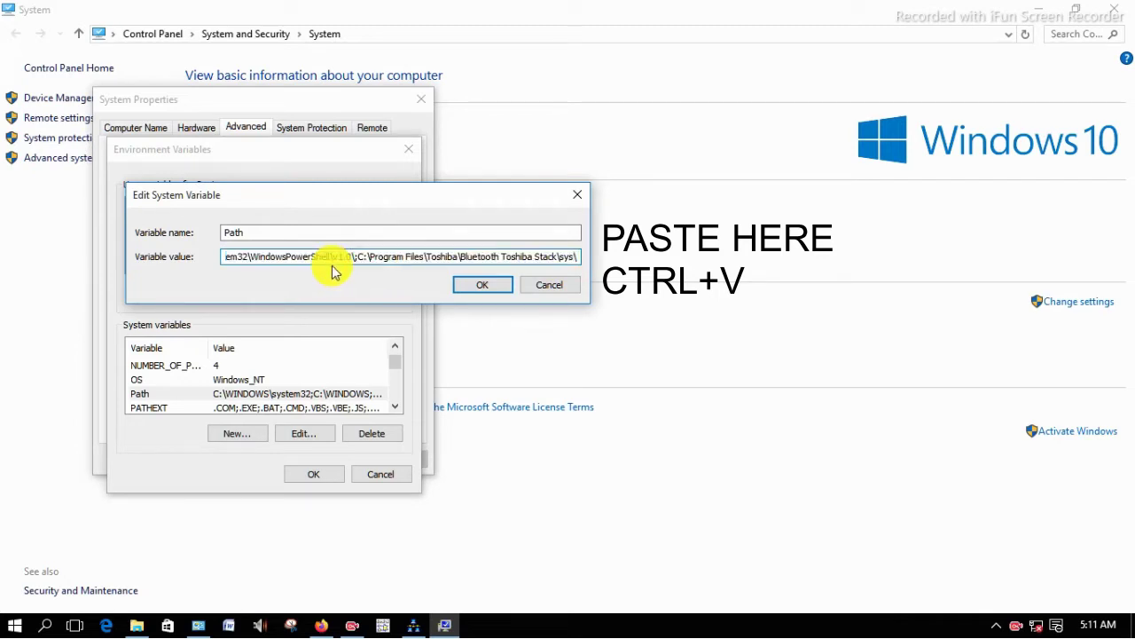
key("Left")
key("Left")
key("Left")
key("Left")
key("Left")
key("Left")
key("Left")
key("Left")
key("Left")
key("Left")
key("Left")
key("Left")
key("Left")
key("Left")
key("Left")
key("Left")
key("Left")
key("Left")
key("Left")
key("Left")
key("Left")
key("Left")
key("Left")
key("Left")
key("Left")
key("Left")
key("Left")
key("Left")
key("Left")
key("Left")
key("Left")
key("Left")
key("Left")
key("Left")
key("Left")
key("Left")
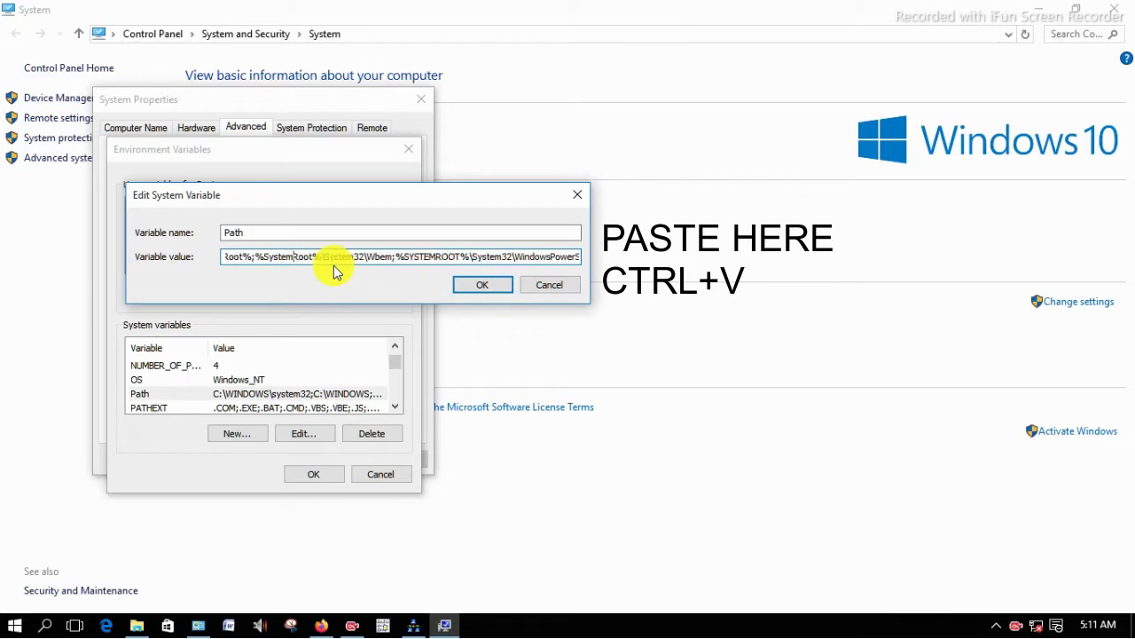
key("Left")
key("Left")
key("Left")
key("Left")
key("Left")
key("Left")
key("Left")
key("Left")
key("Left")
key("Left")
key("Left")
key("Left")
key("Left")
key("Left")
key("Left")
key("Left")
key("Left")
key("Left")
key("Left")
key("Left")
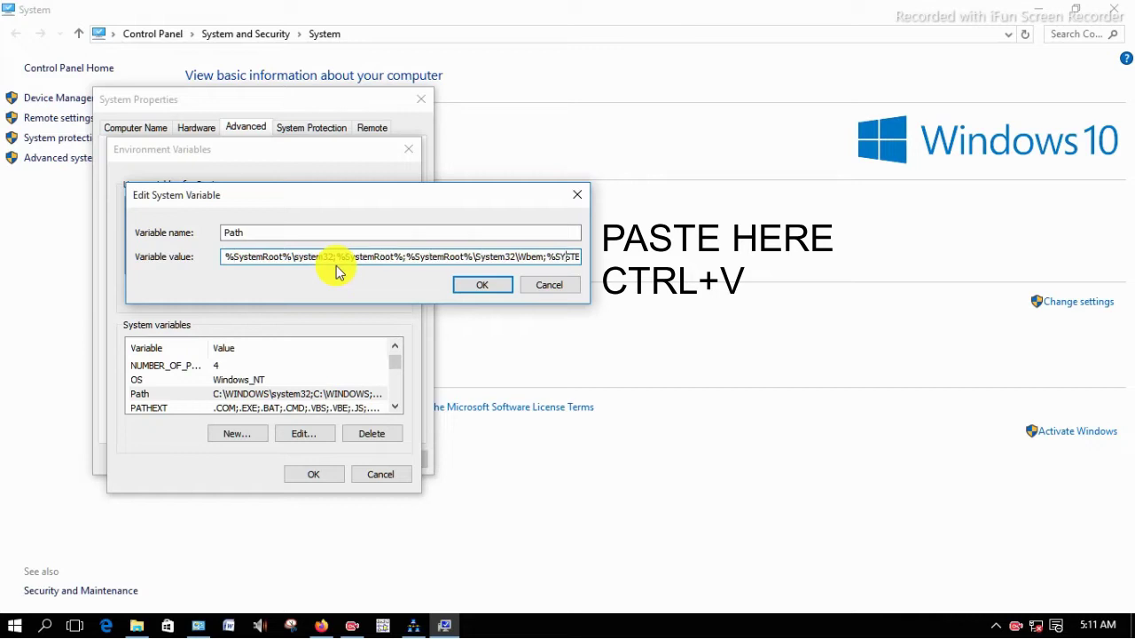
key("Right")
key("Right")
key("Right")
key("Right")
key("Right")
key("Right")
key("Right")
key("Right")
key("Right")
key("Right")
key("Right")
key("Right")
key("Right")
key("Right")
key("Right")
key("Right")
key("Right")
key("Right")
key("Right")
key("Right")
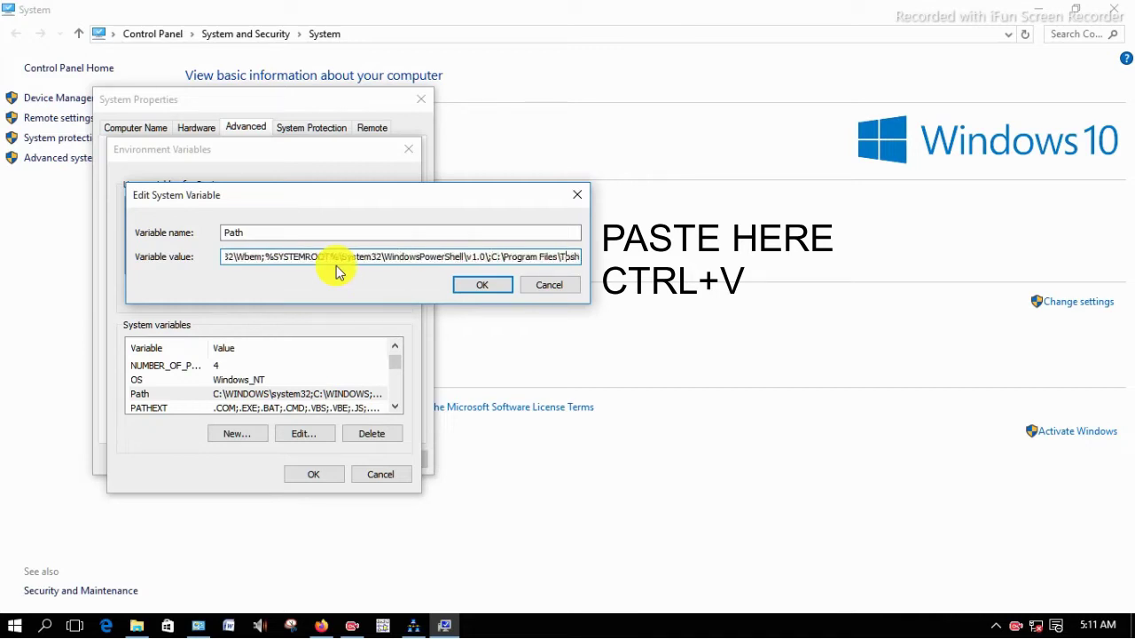
key("Right")
key("Right")
key("Right")
key("Right")
key("Right")
key("Right")
key("Right")
key("Right")
key("Right")
key("Right")
key("Right")
key("Right")
key("Right")
key("Right")
key("Right")
key("Right")
key("Right")
key("Right")
key("Right")
key("Right")
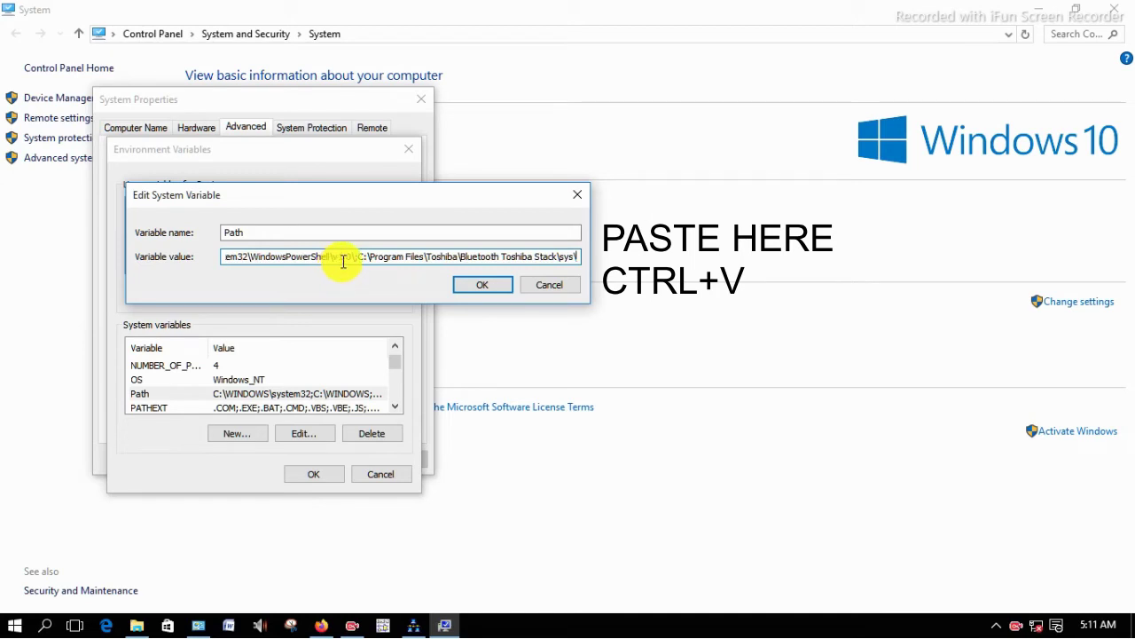
key("ctrl+v")
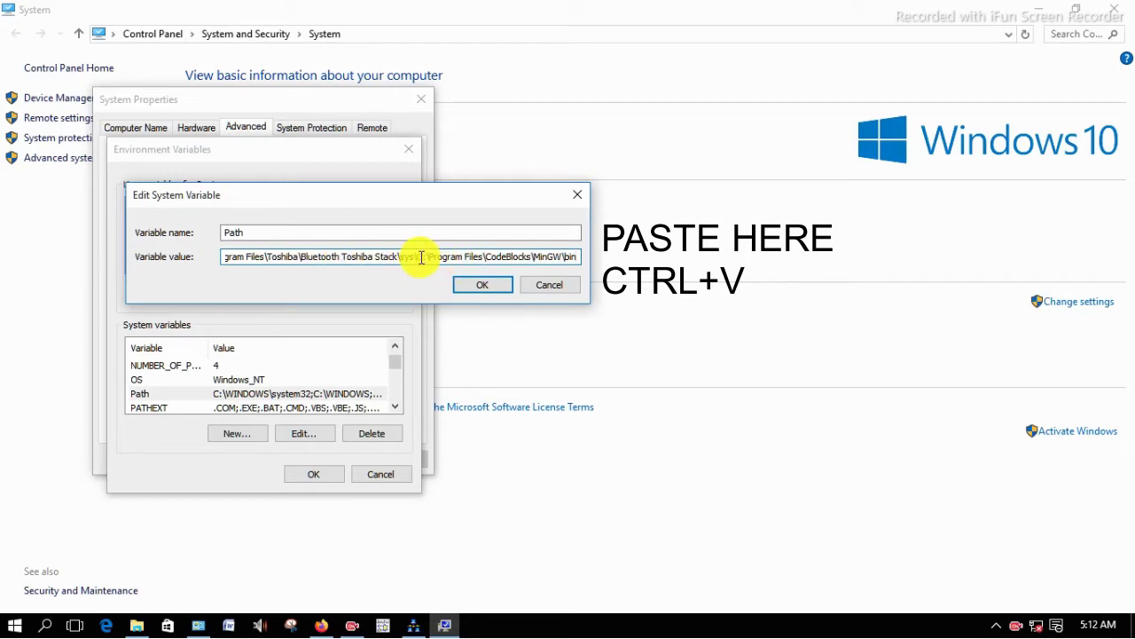
left_click_drag(420, 257, 588, 256)
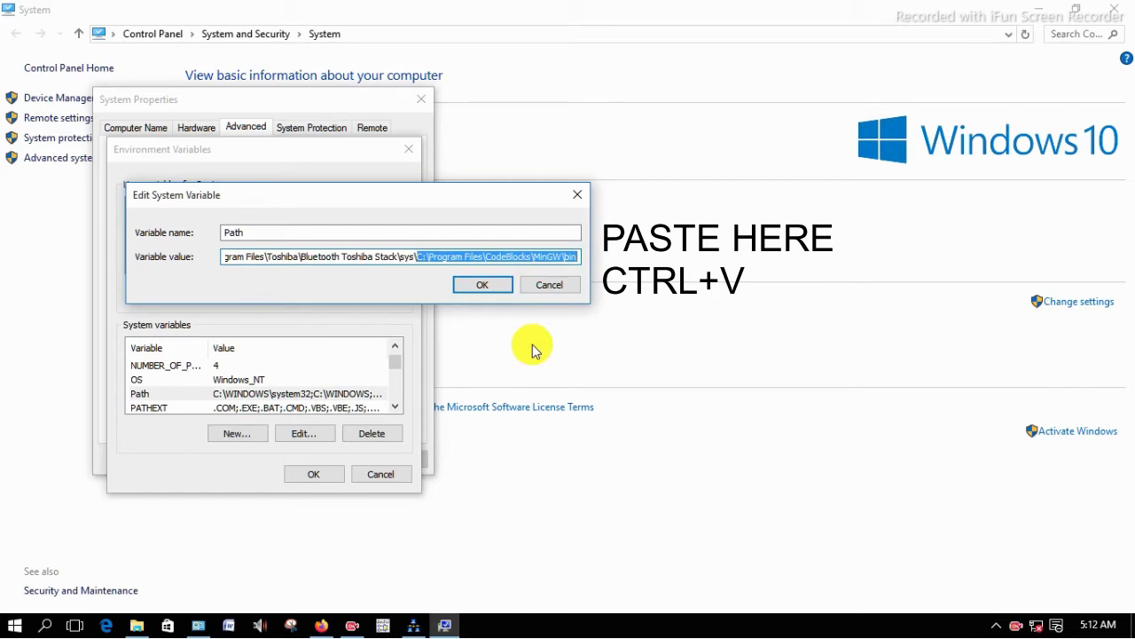
left_click(483, 288)
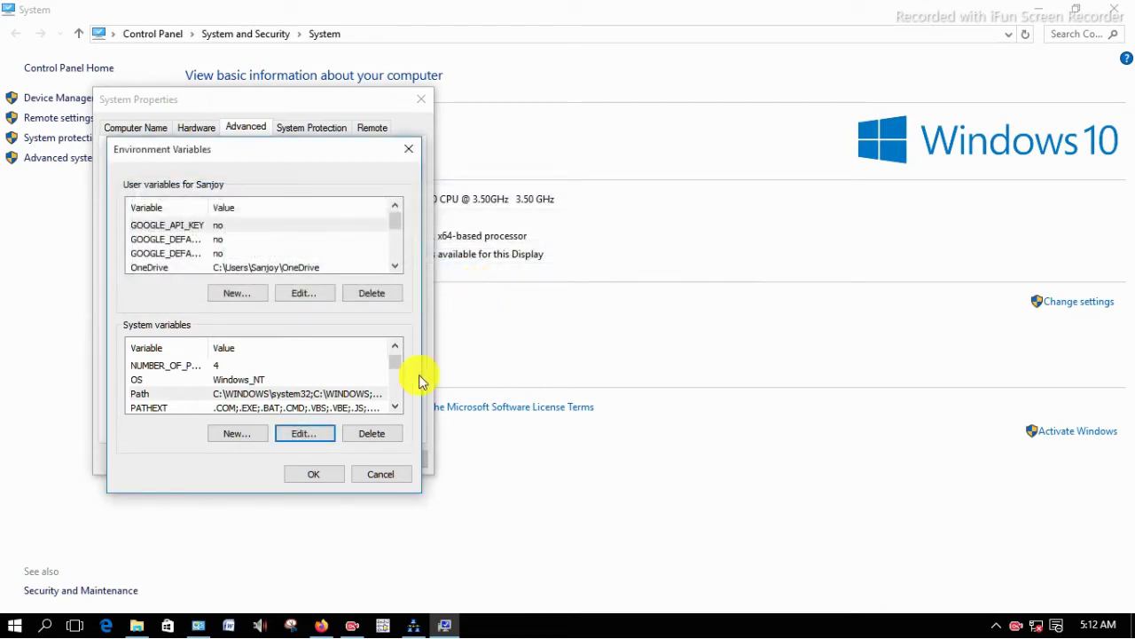
left_click(314, 475)
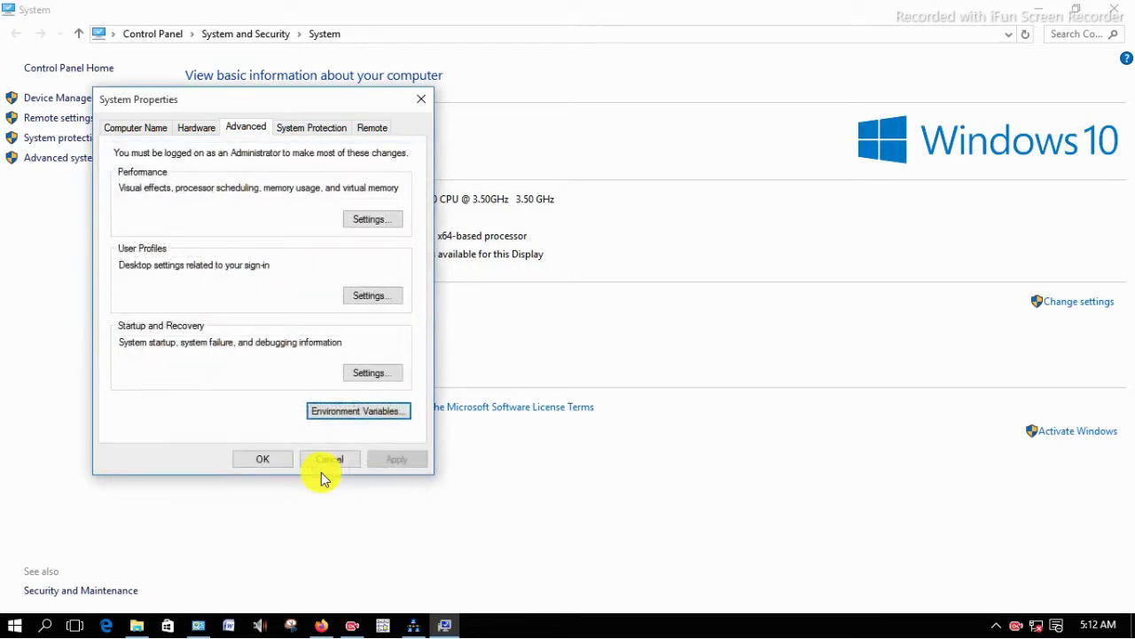
left_click(259, 461)
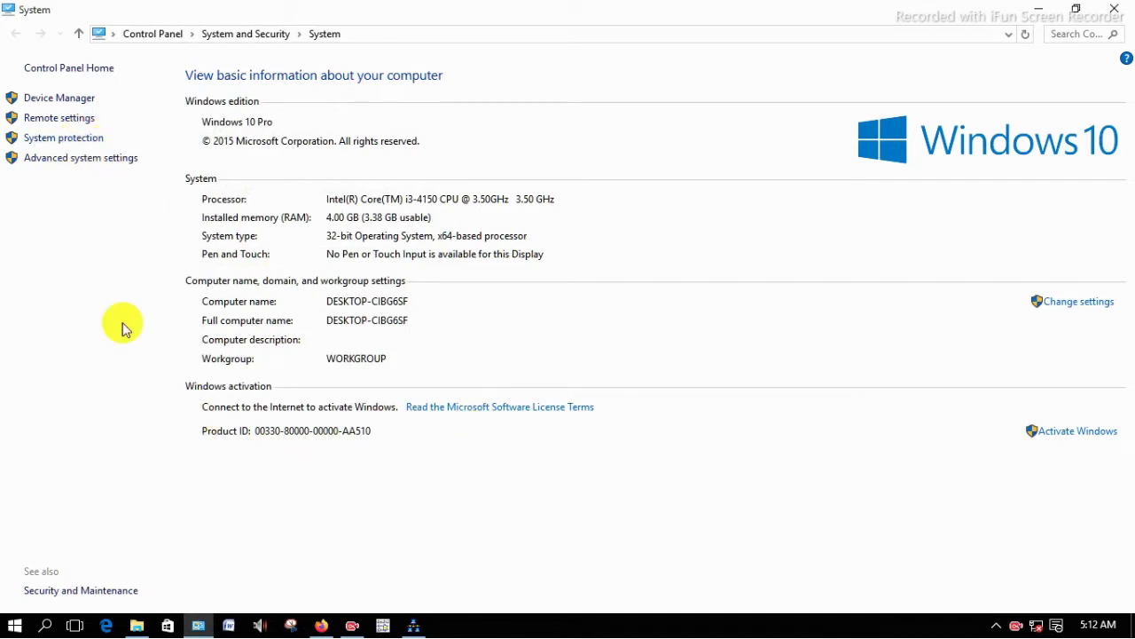
Return to File Explorer and open the GnuWin32 folder inside Program Files on drive C.
left_click(136, 627)
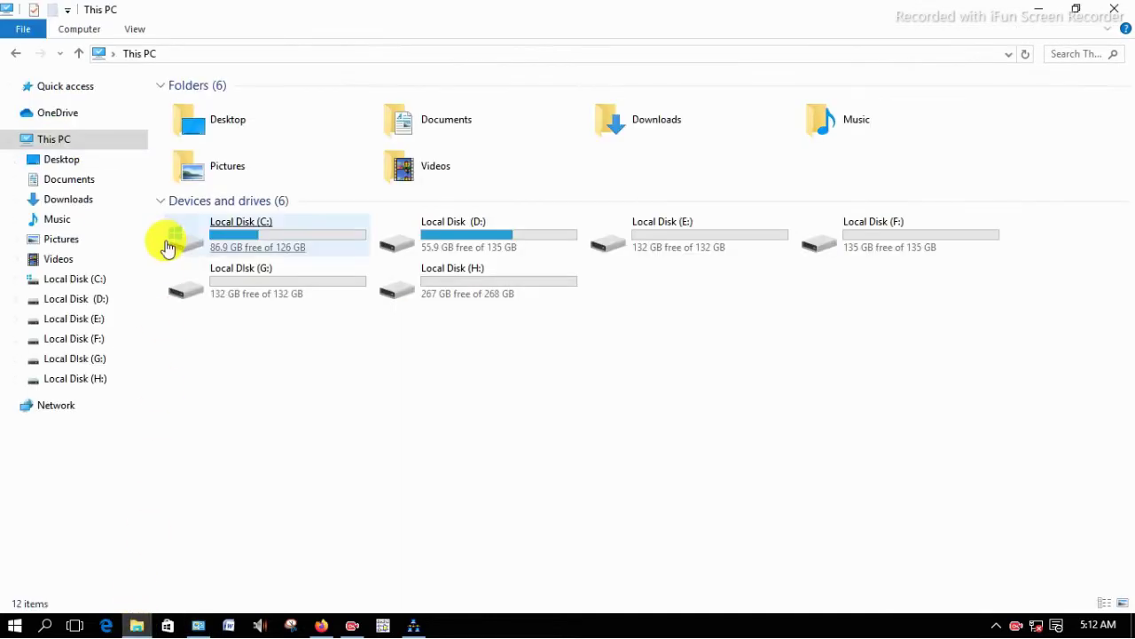
left_click(93, 290)
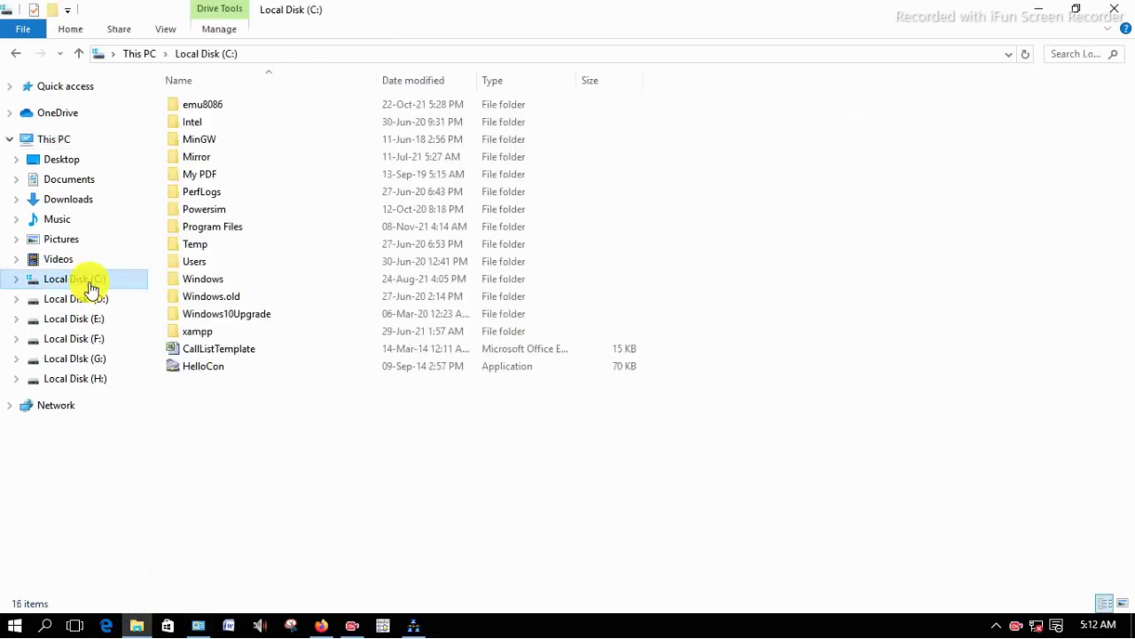
left_click(213, 233)
double_click(213, 233)
left_click(211, 229)
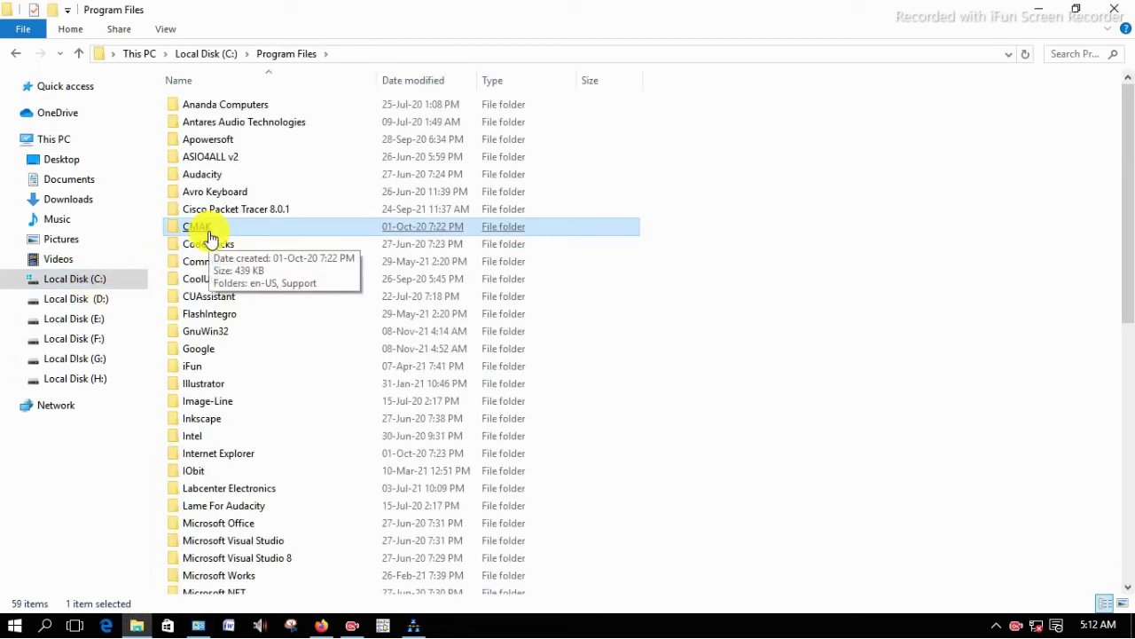
left_click(230, 335)
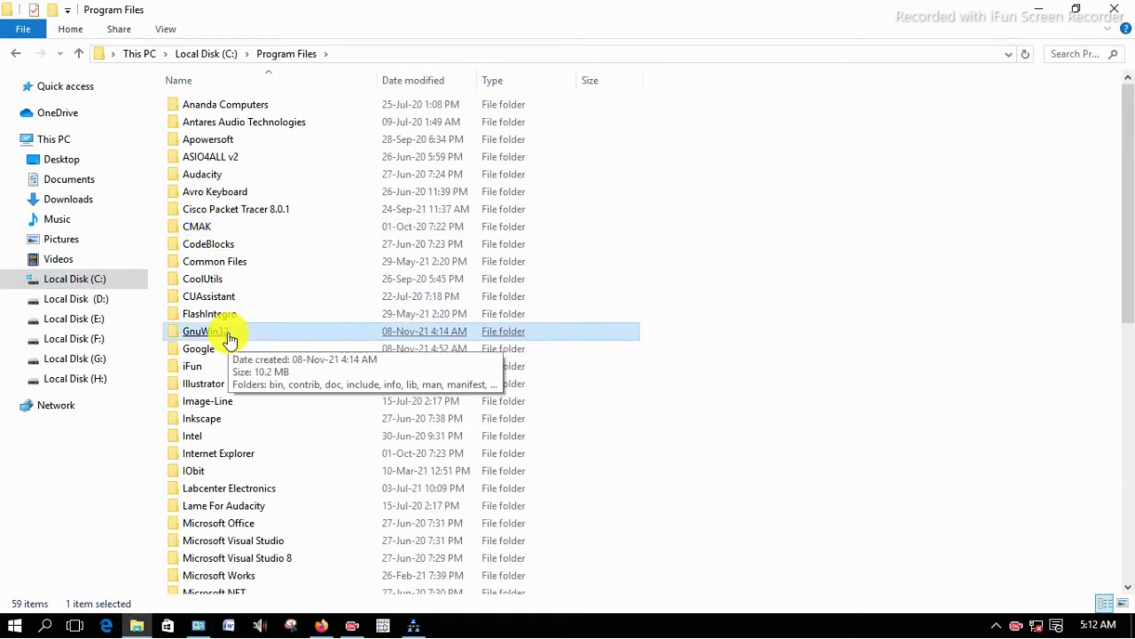
double_click(230, 335)
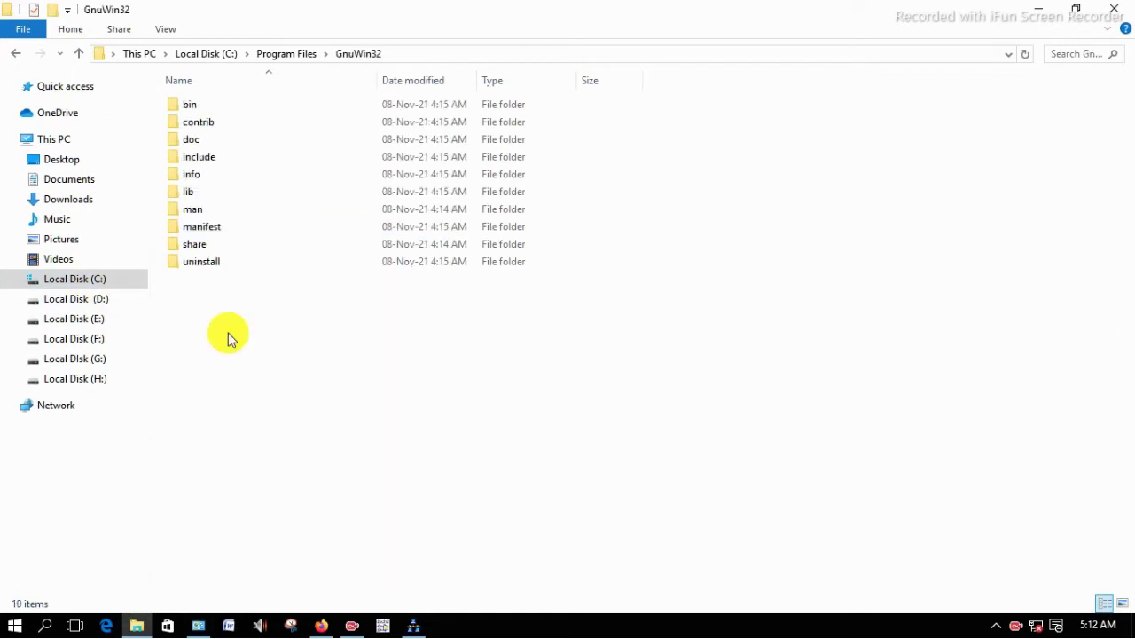
Open the bin subfolder of GnuWin32 and copy its full folder path.
double_click(199, 110)
left_click(192, 106)
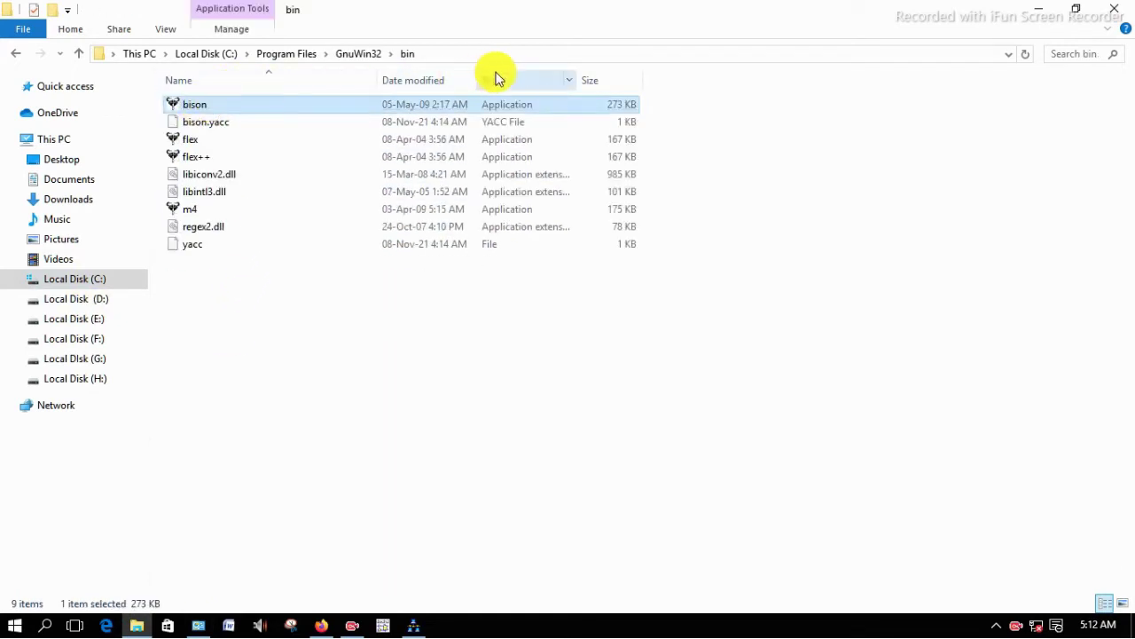
left_click(458, 53)
key("ctrl+c")
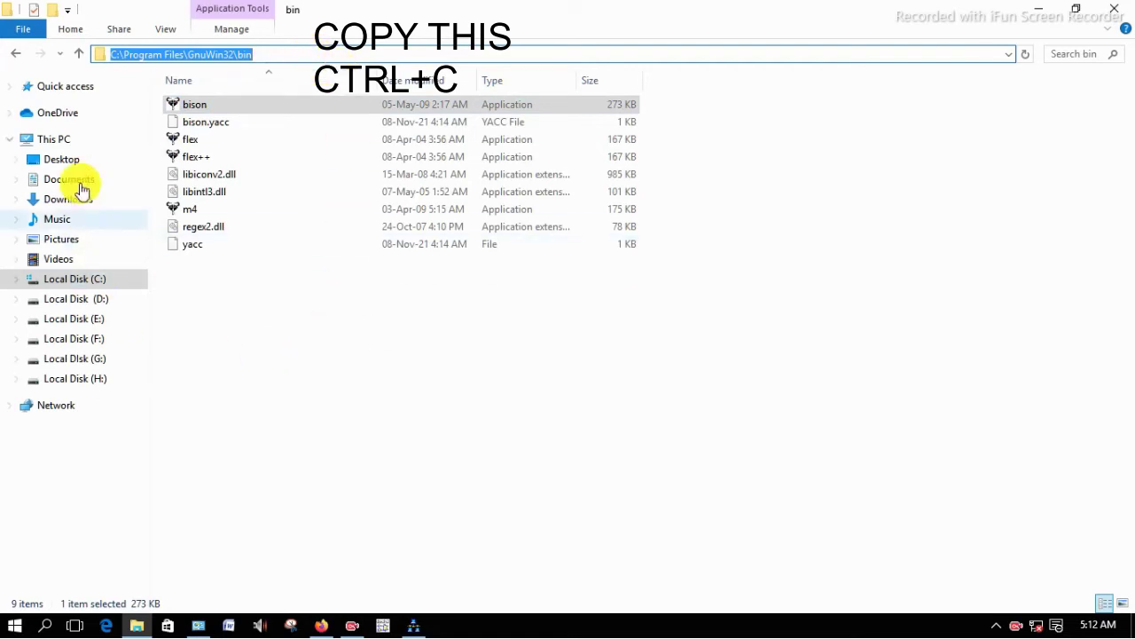
Return to This PC and open the environment variables through its properties and advanced system settings.
left_click(60, 142)
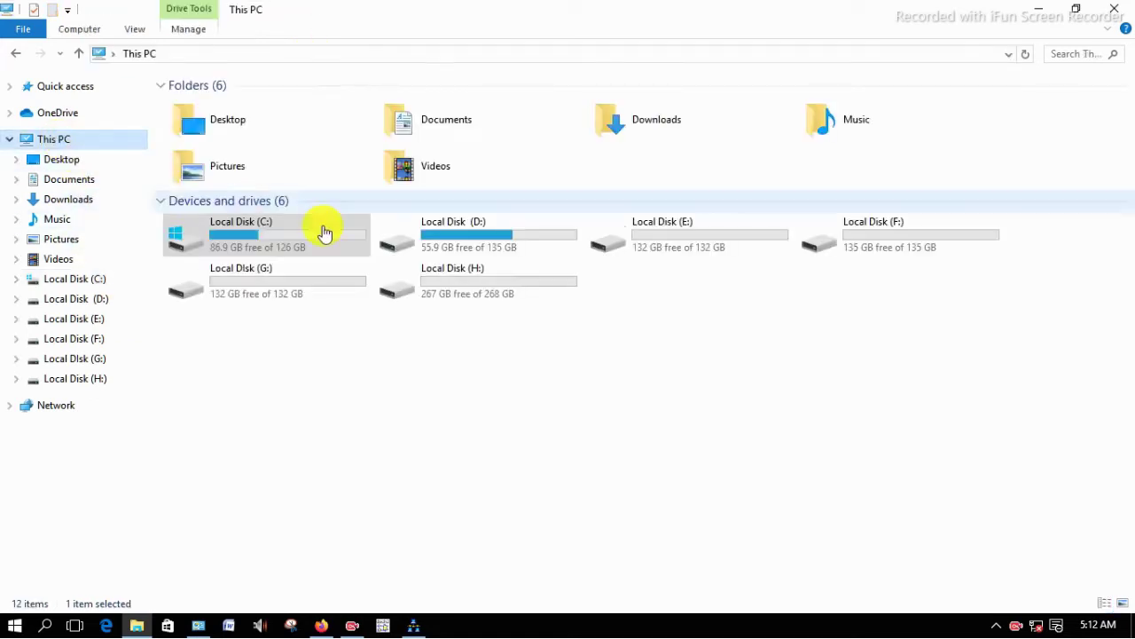
right_click(483, 380)
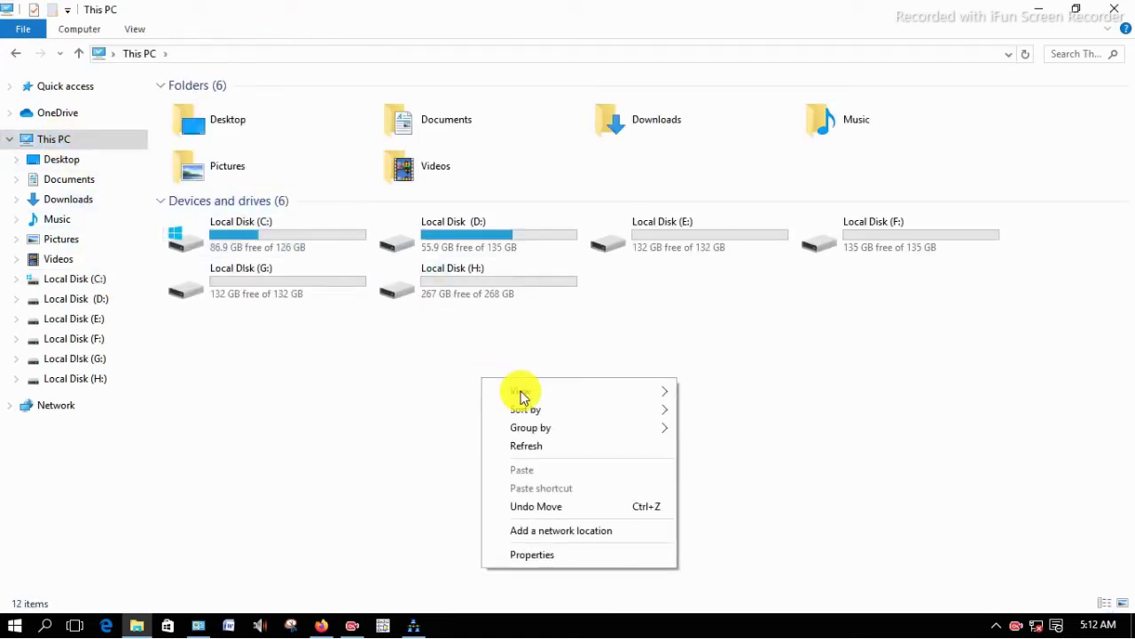
left_click(535, 556)
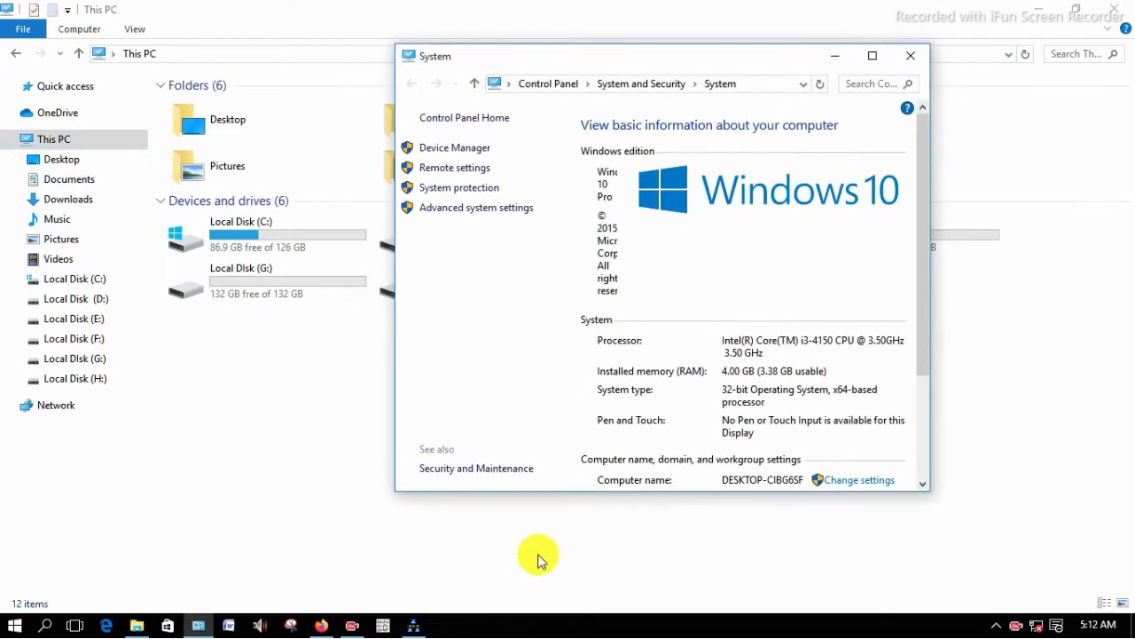
left_click(465, 211)
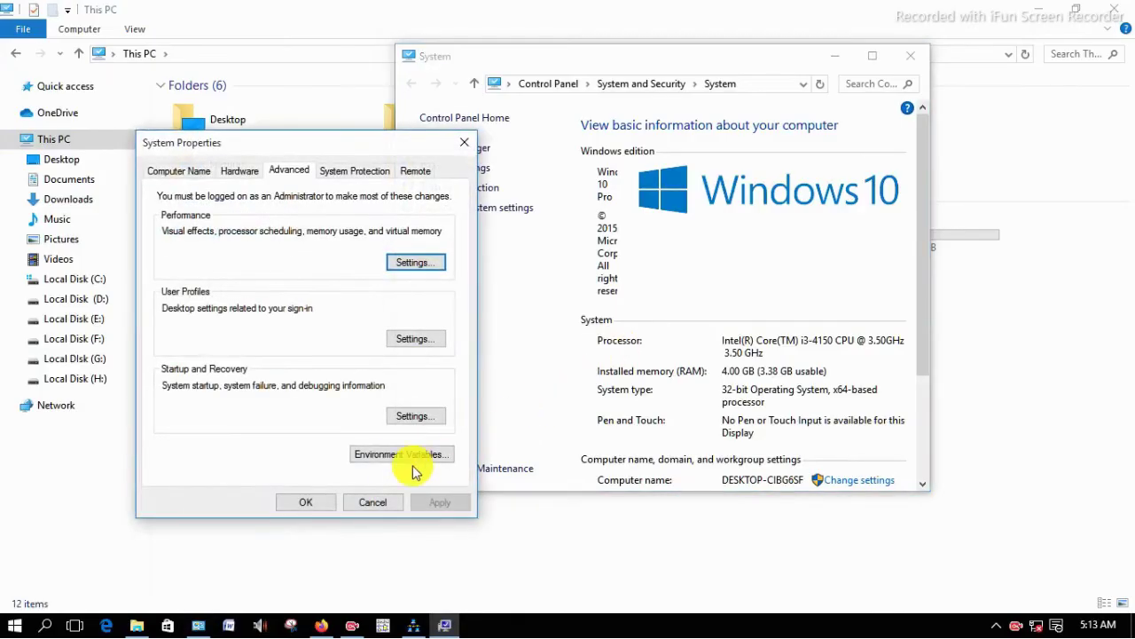
left_click(395, 454)
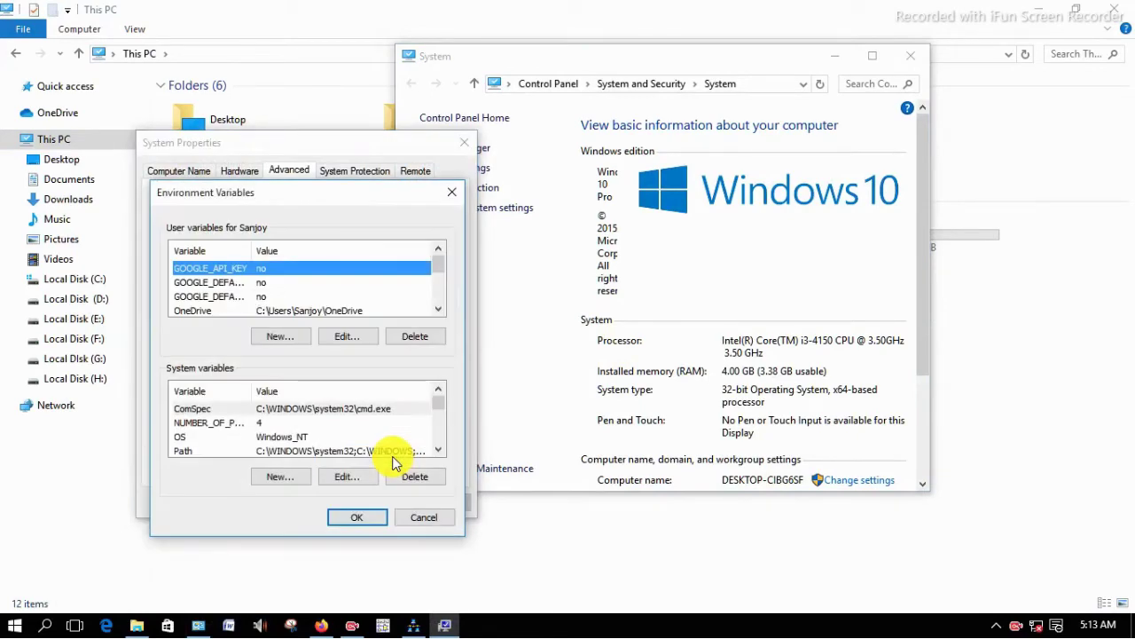
Append the copied path C:\Program Files\GnuWin32\bin to the end of the Path system variable's value.
left_click(193, 453)
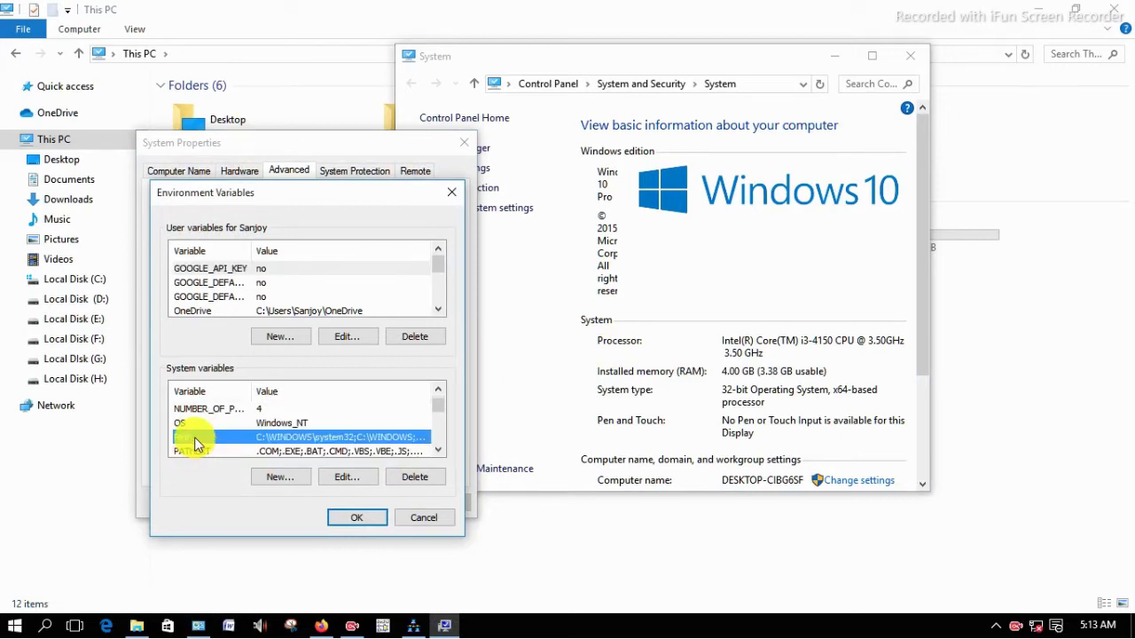
left_click(351, 479)
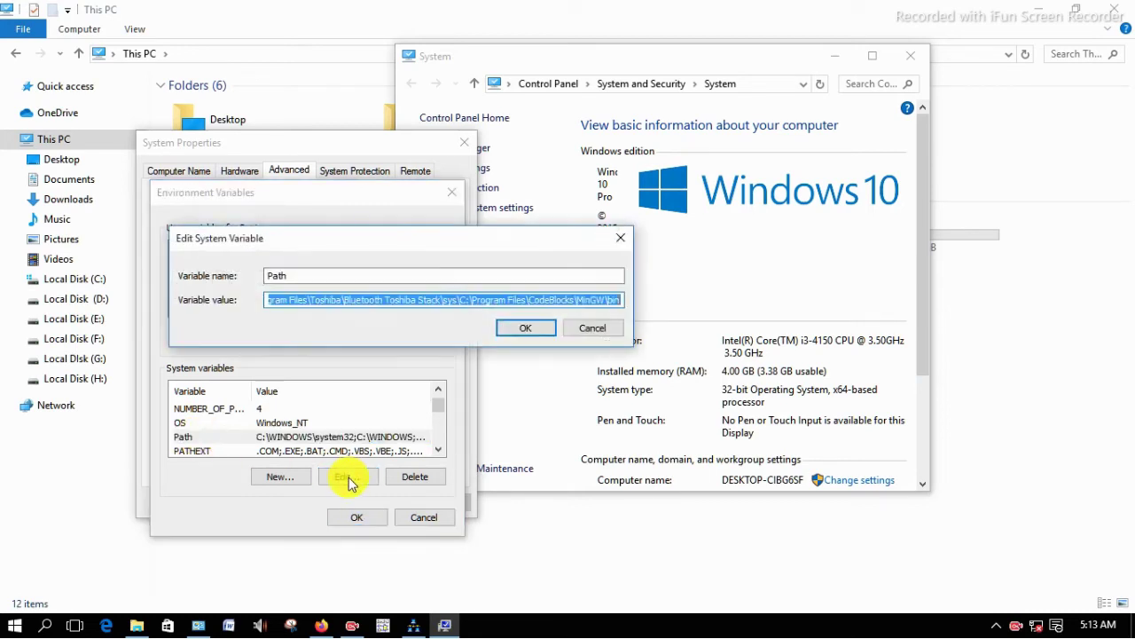
left_click(612, 301)
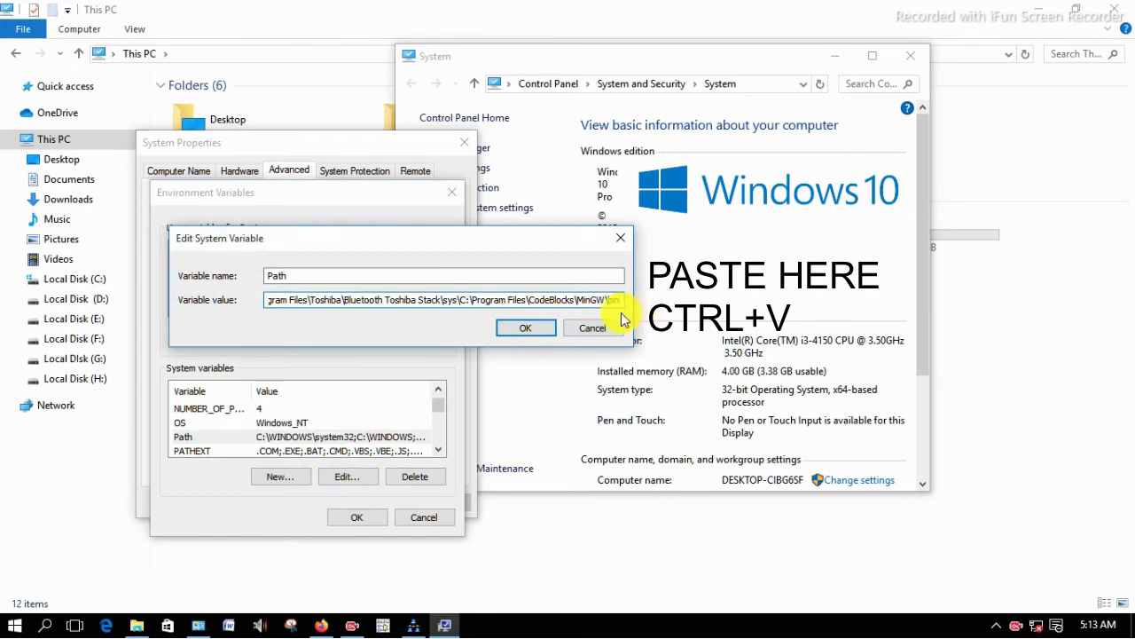
key("ctrl+v")
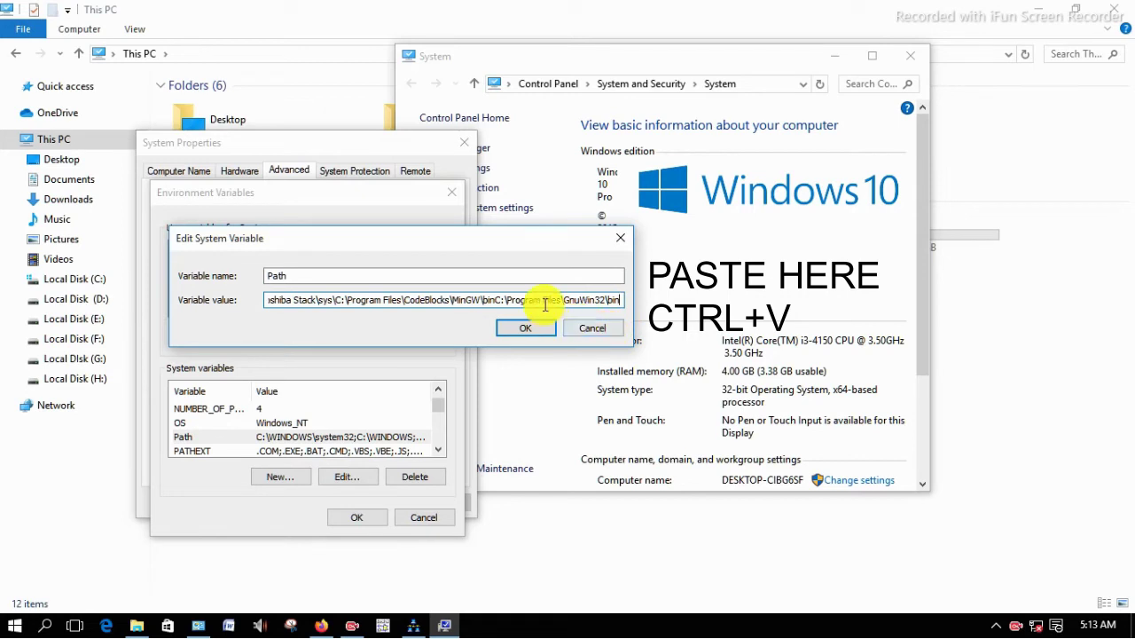
left_click_drag(498, 300, 623, 325)
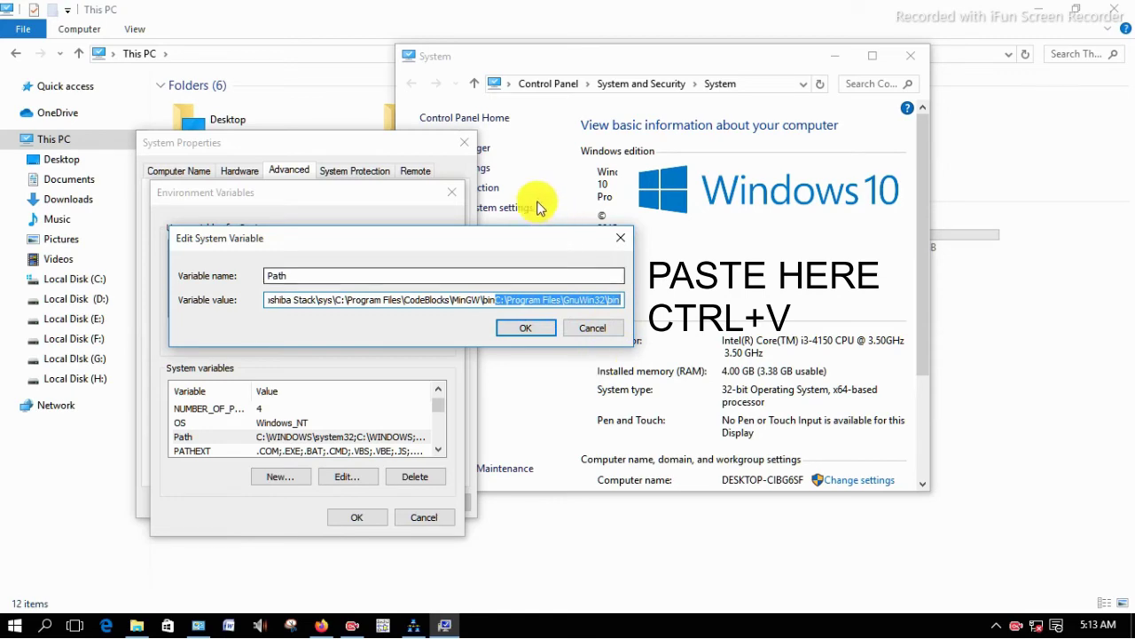
left_click(521, 328)
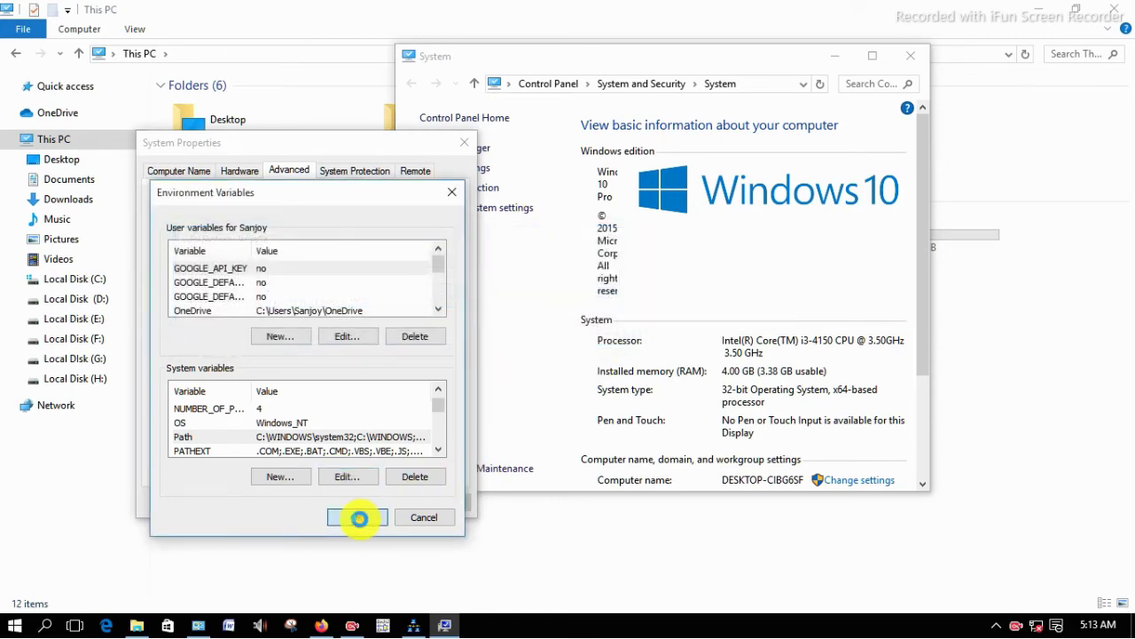
Save the environment variables and system properties, and close the System and File Explorer windows.
left_click(360, 518)
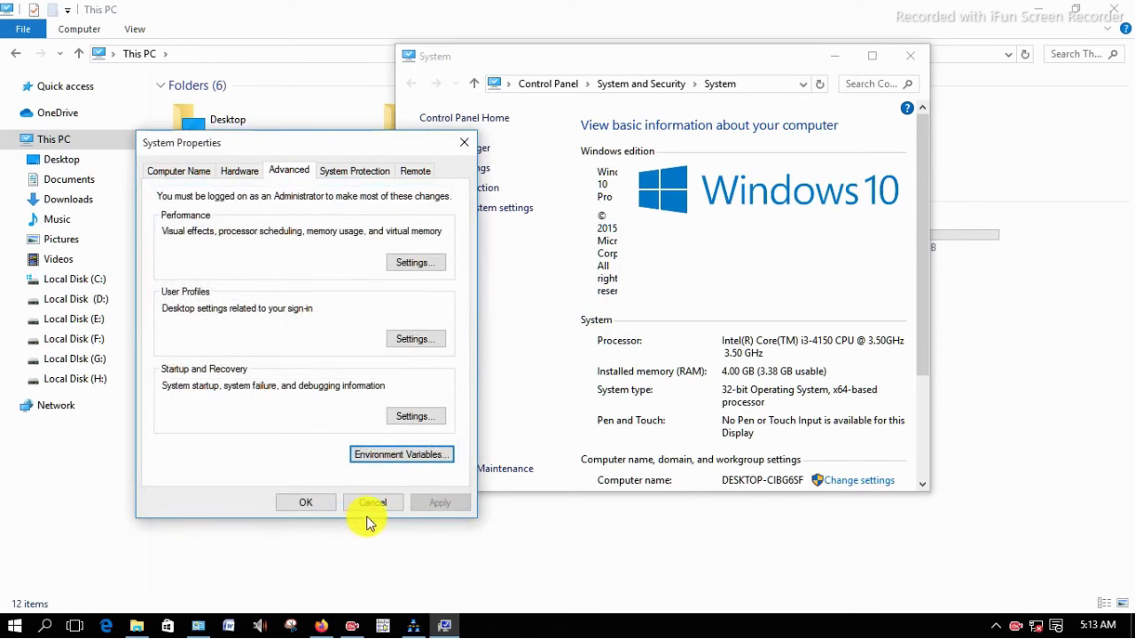
left_click(303, 504)
left_click(911, 55)
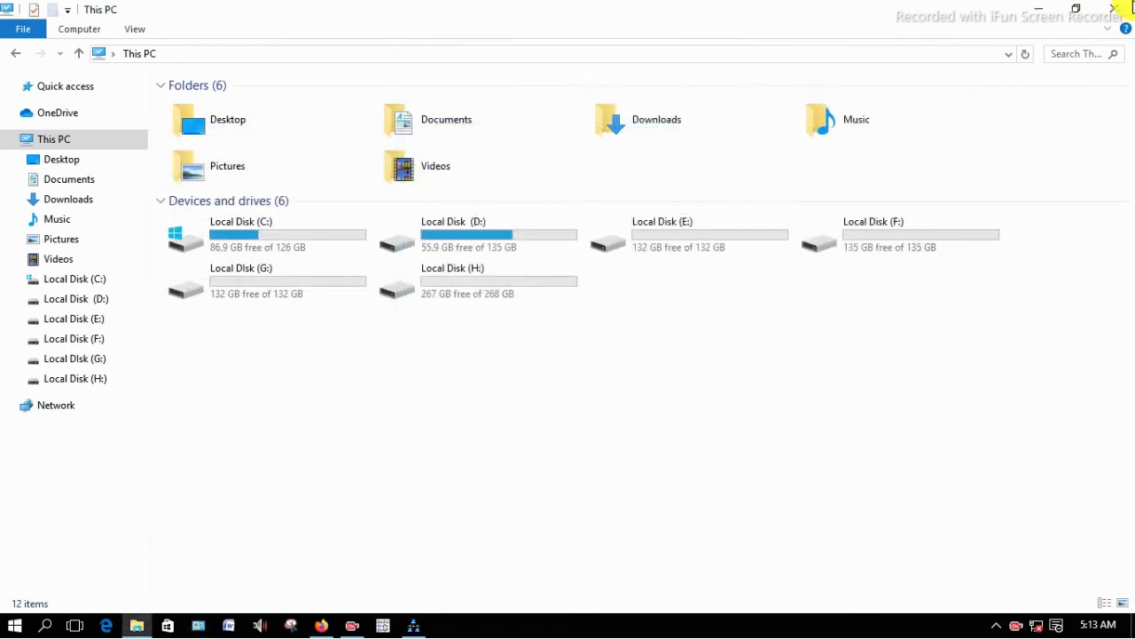
left_click(1114, 9)
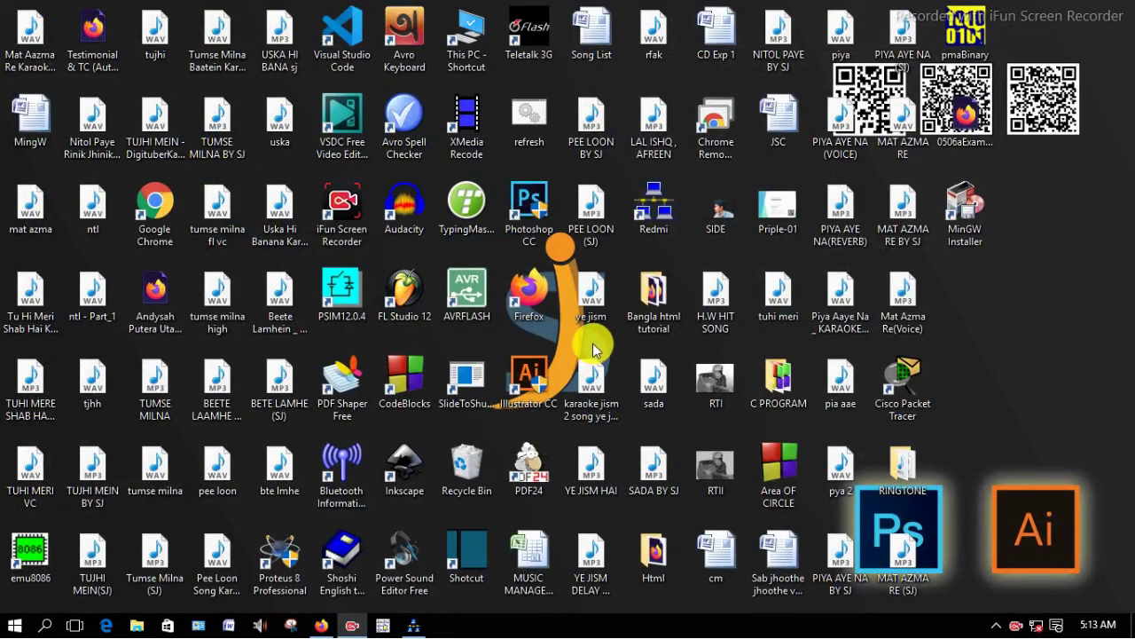
Open a Command Prompt with cmd and list the search folders with the path command.
key("super+r")
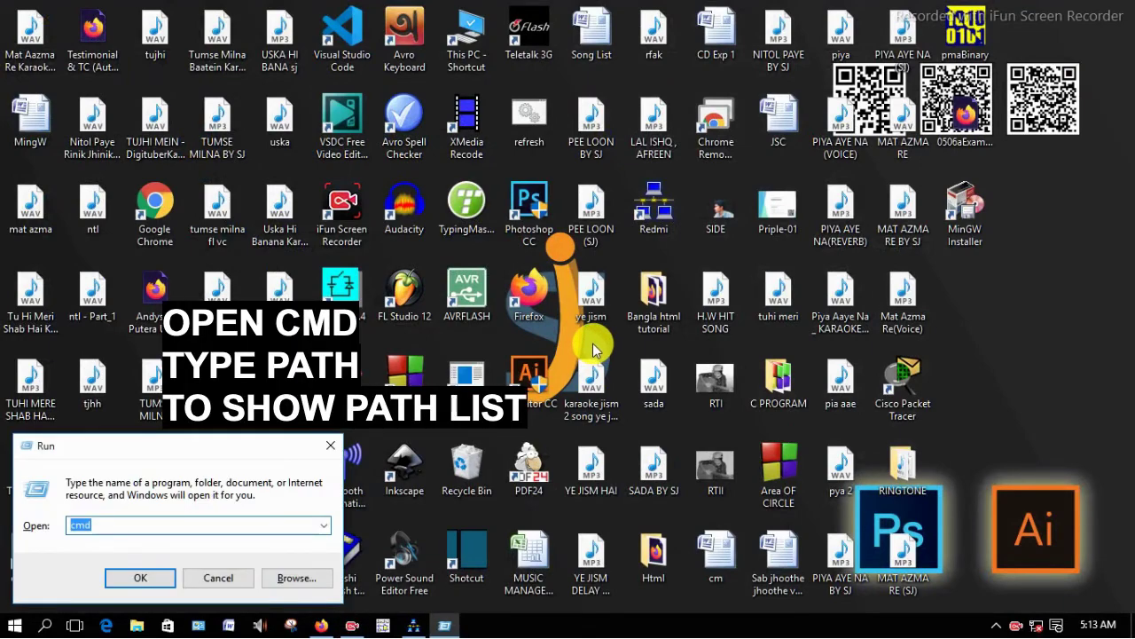
key("Return")
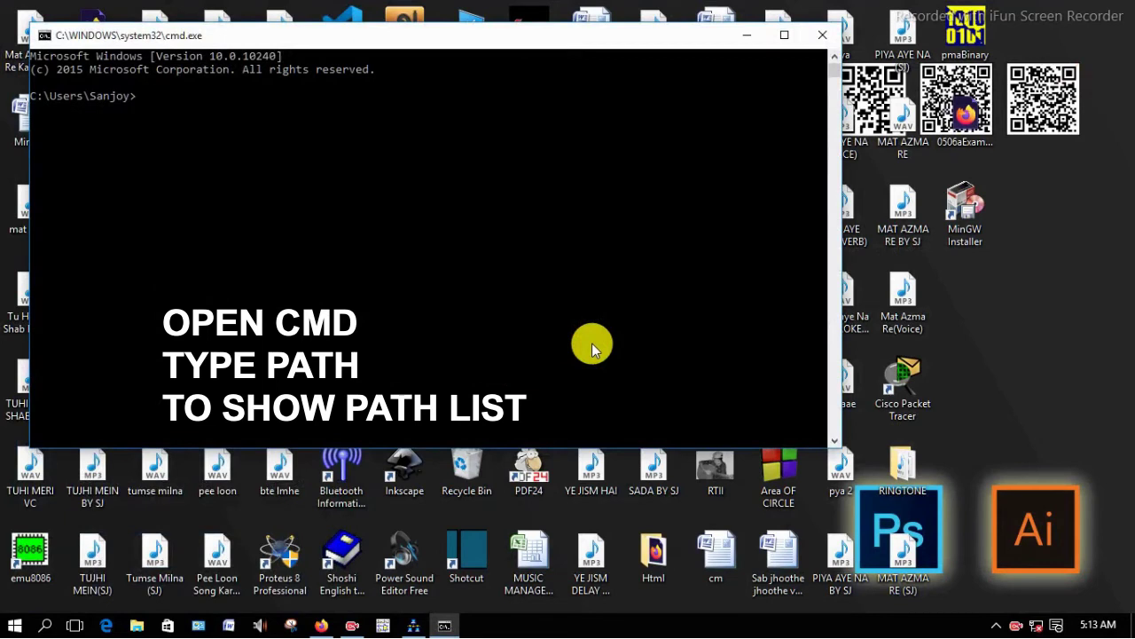
type("pa")
type("th")
key("Return")
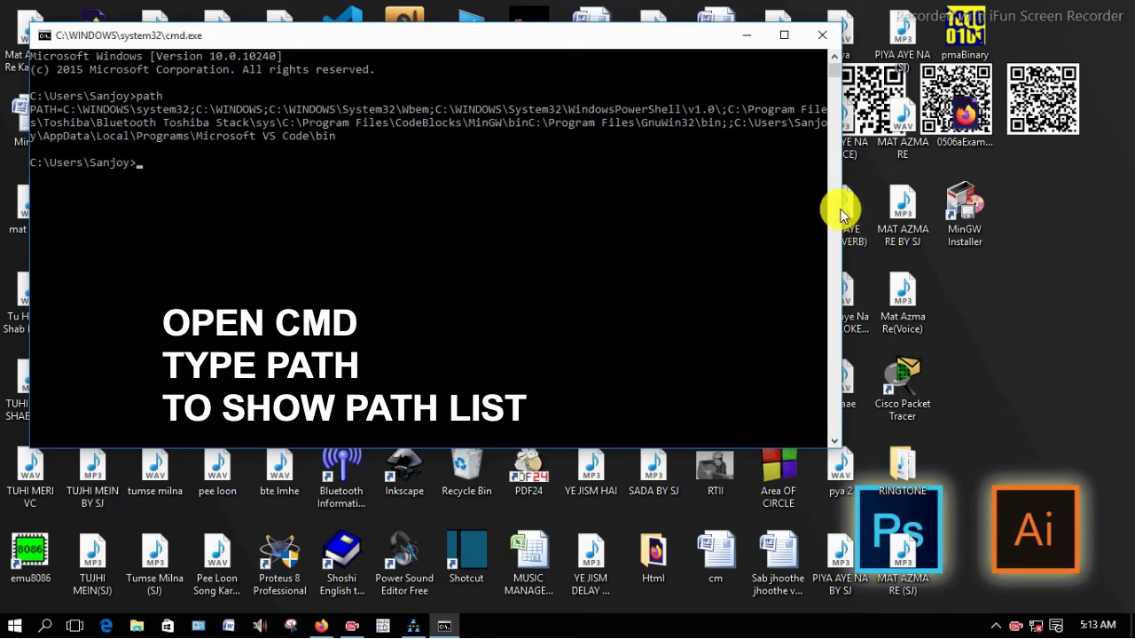
Narrow the Command Prompt window, examine the path list from the CodeBlocks MinGW entry onward, and close the window.
left_click_drag(844, 210, 728, 236)
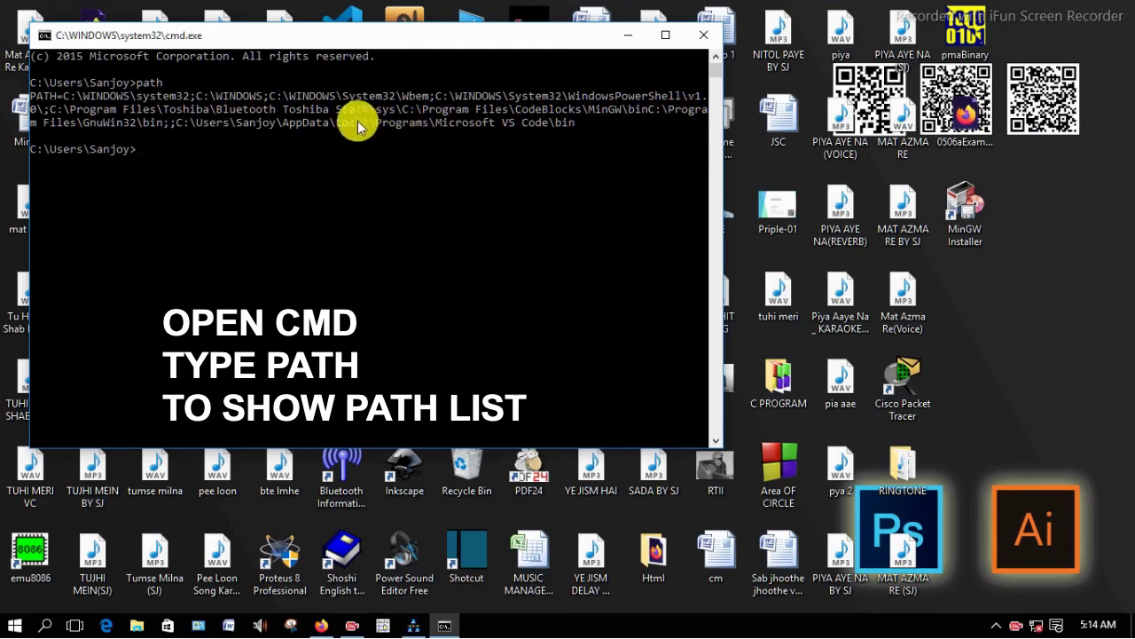
left_click_drag(407, 107, 578, 129)
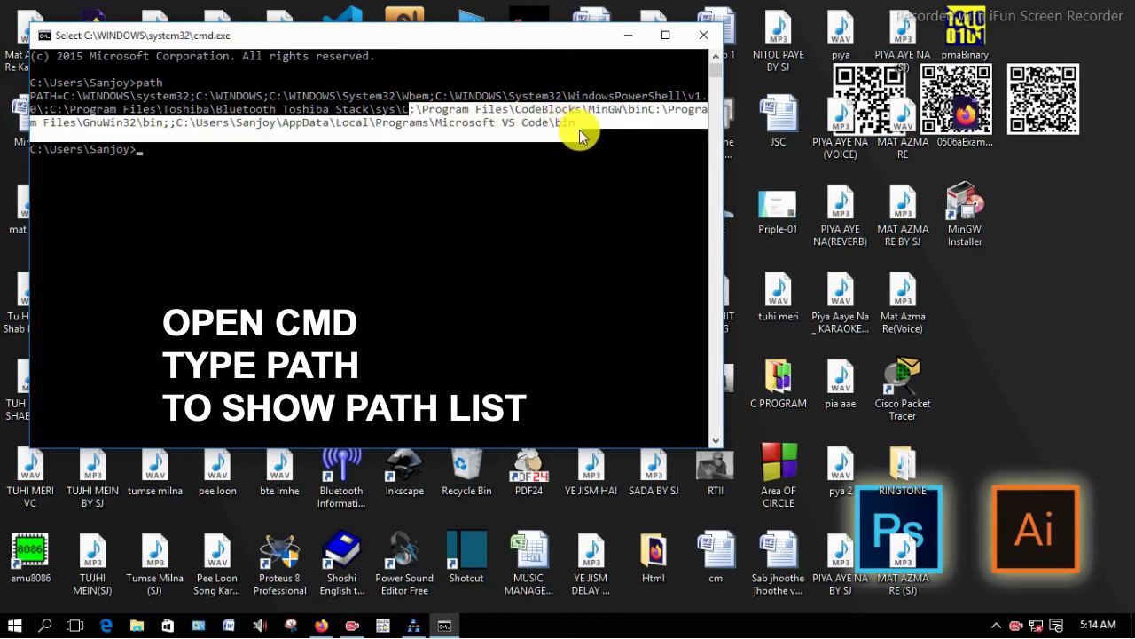
left_click_drag(578, 130, 580, 129)
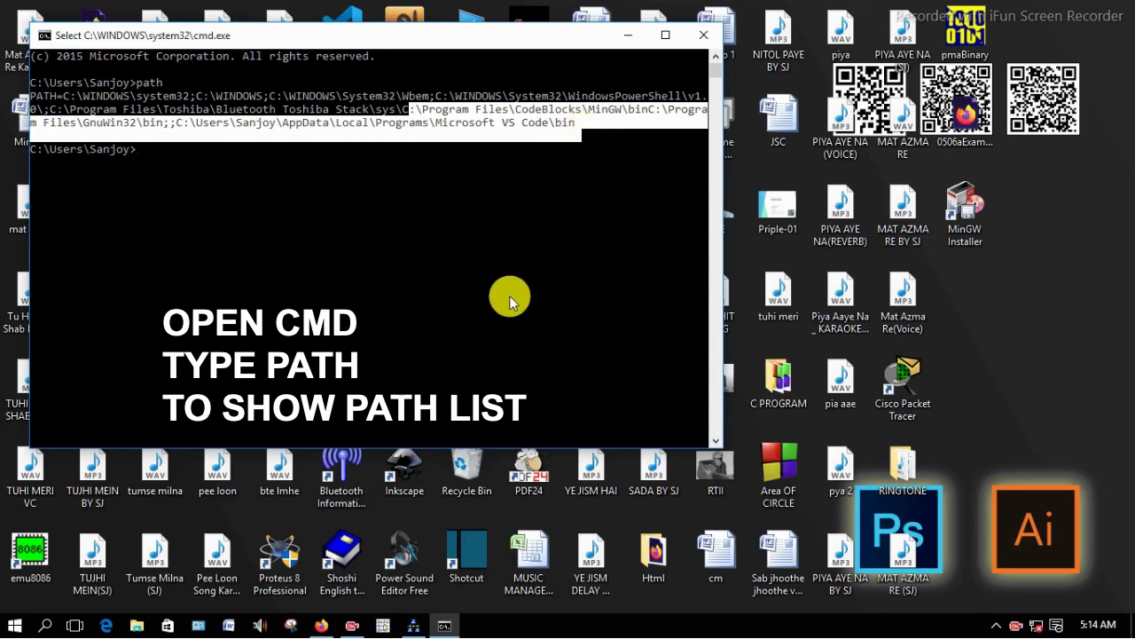
left_click(707, 37)
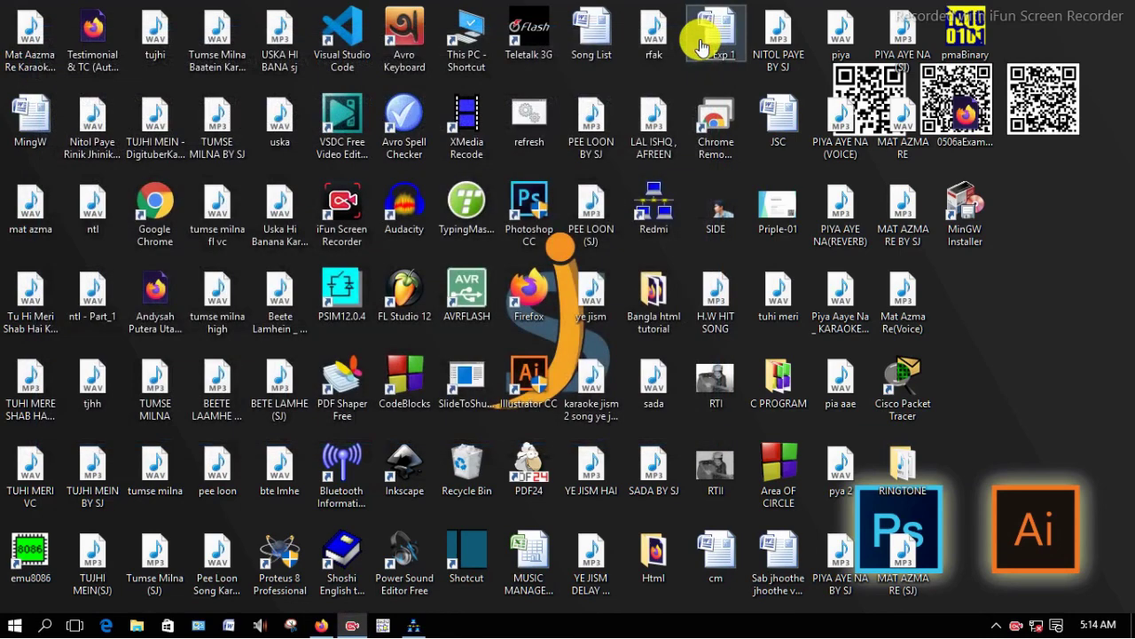